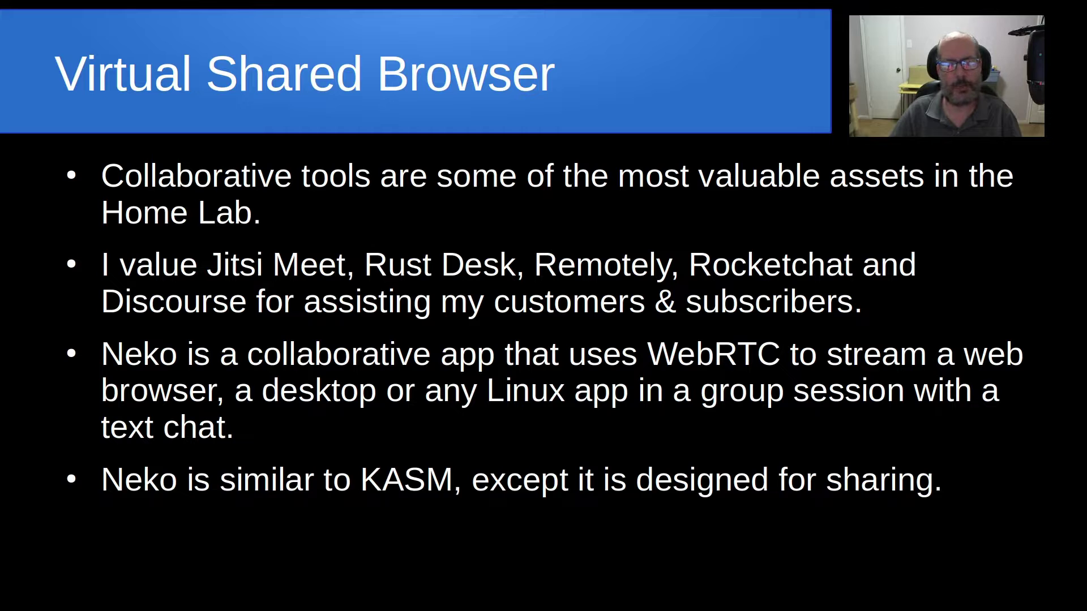
pyautogui.press('Right')
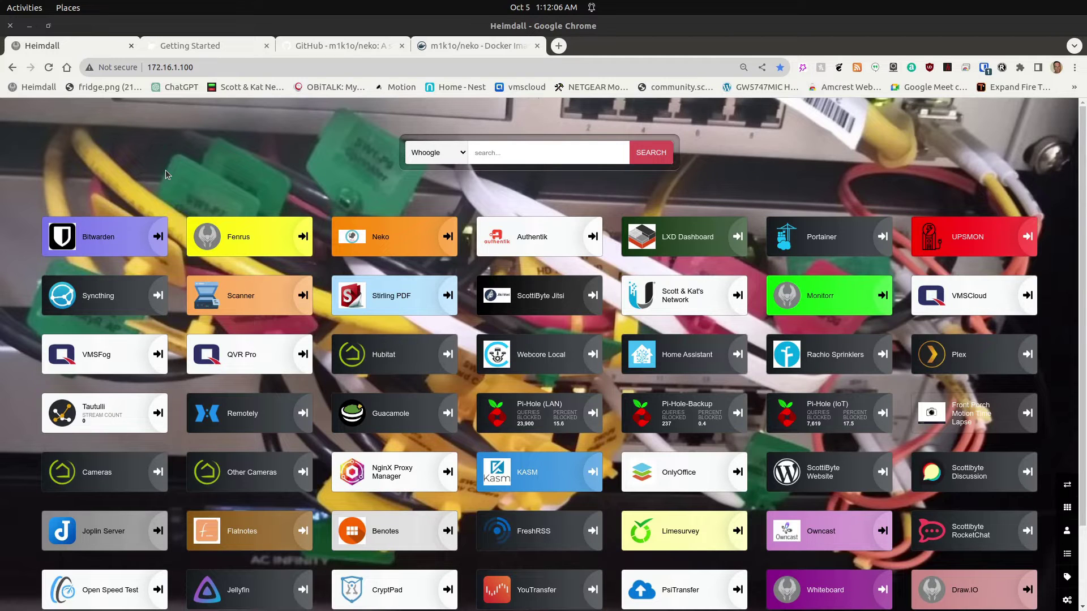
# Open Neko from the Heimdall dashboard and log in with the display name and account password.
pyautogui.click(378, 241)
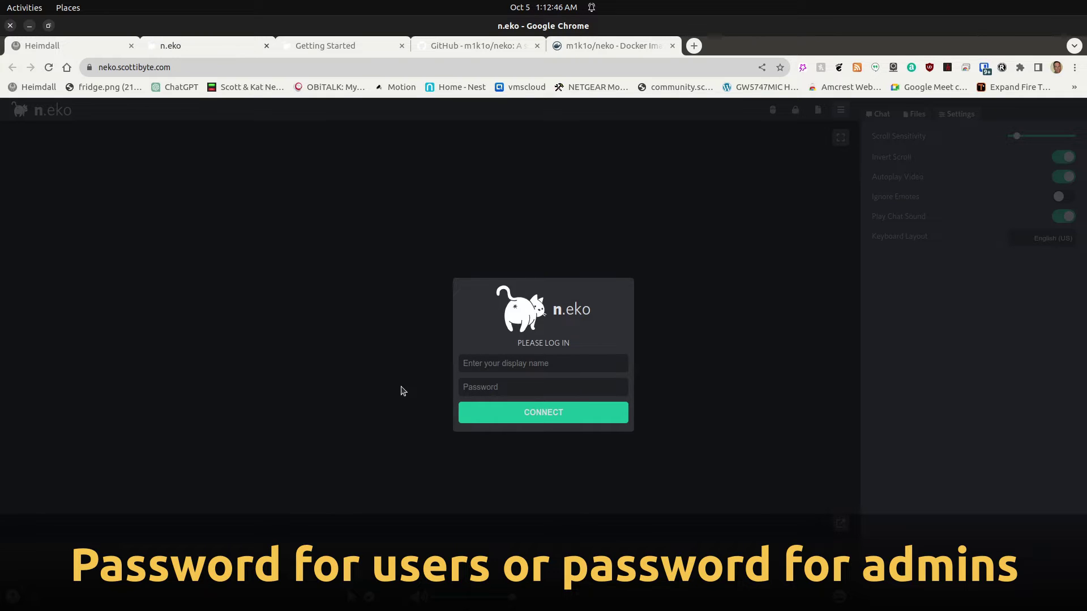
pyautogui.click(477, 362)
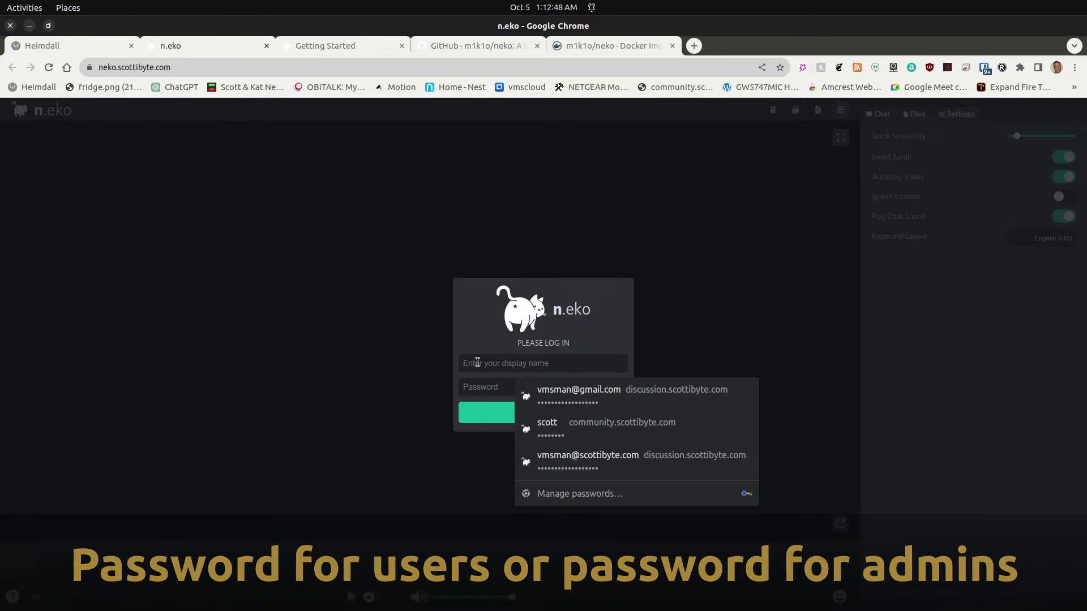
pyautogui.write('sco')
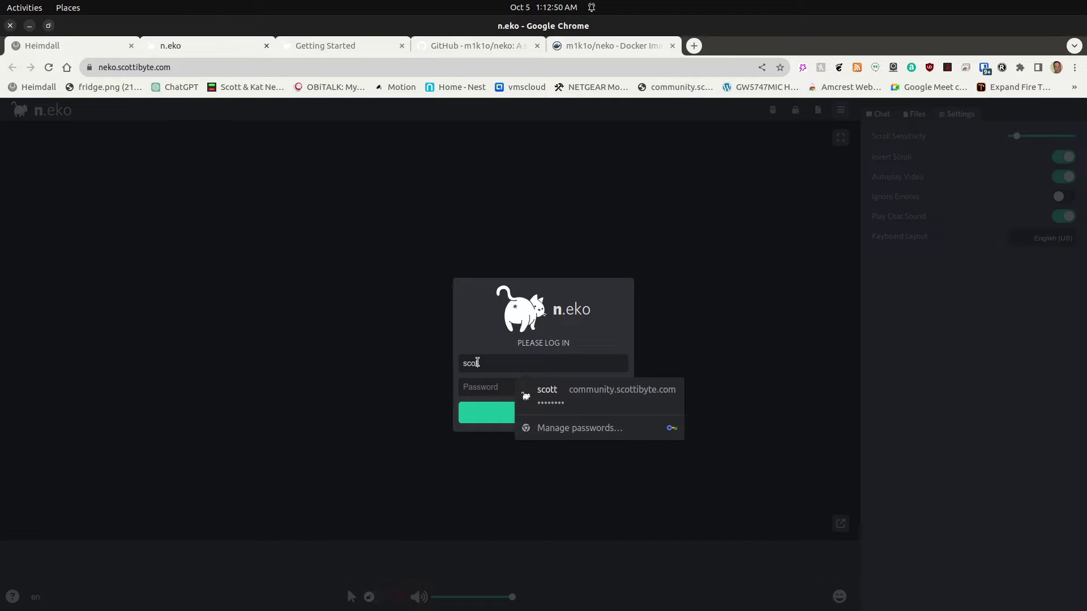
pyautogui.write('tt')
pyautogui.click(471, 388)
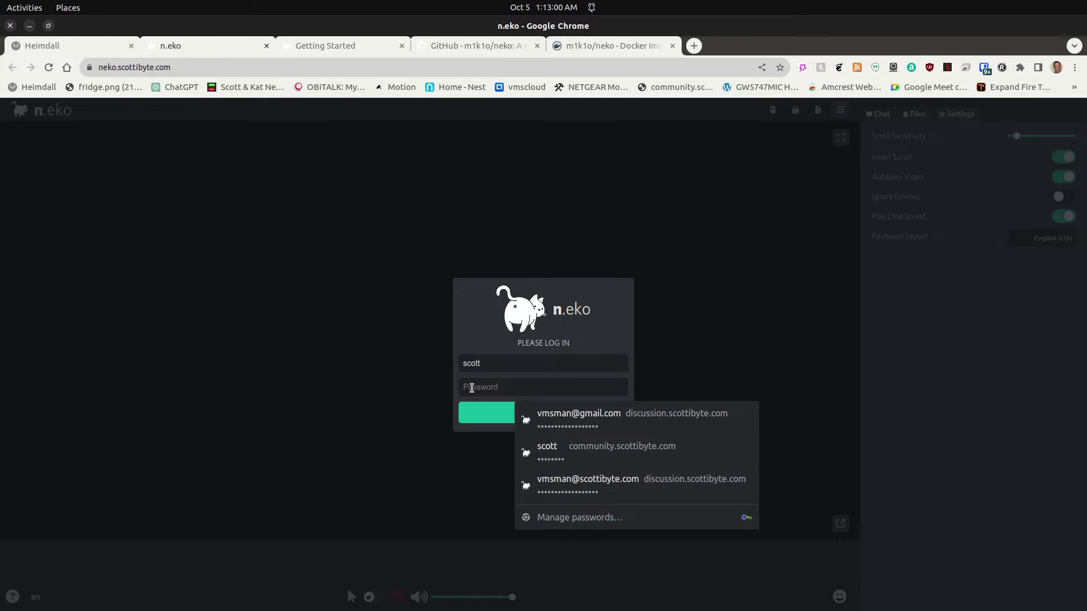
pyautogui.write('•••')
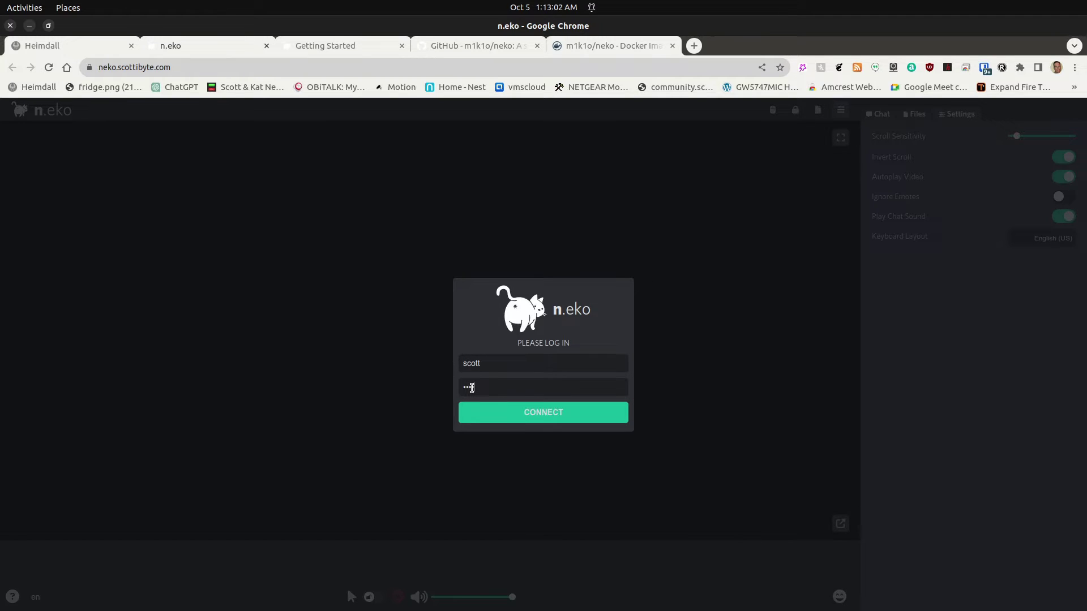
pyautogui.write('•••••')
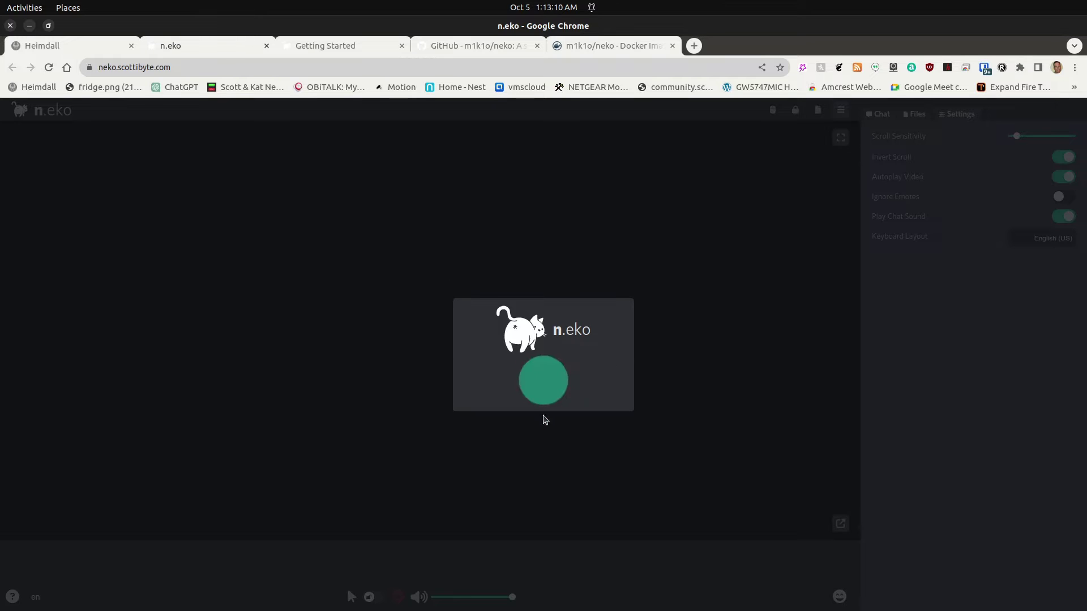
pyautogui.click(543, 414)
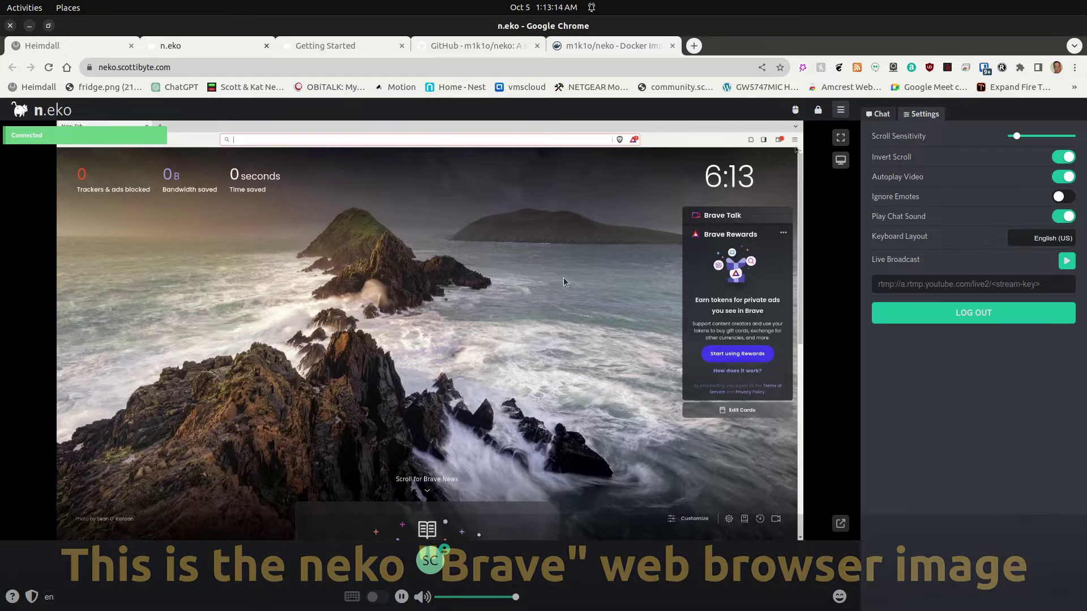
# Hide the chat and settings sidebar and lock the controls for users.
pyautogui.click(842, 111)
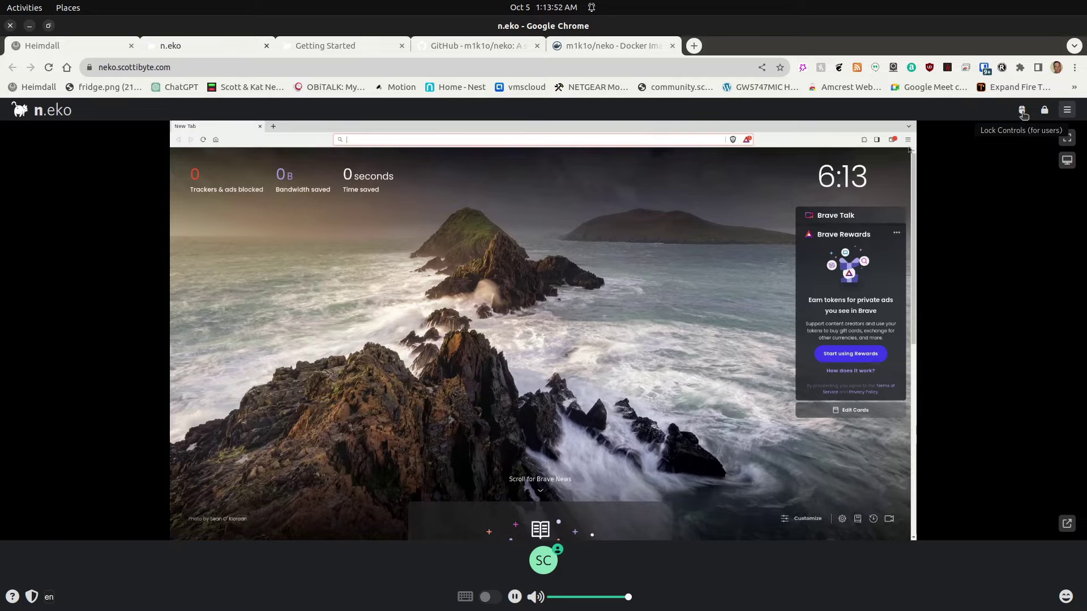
pyautogui.click(1022, 112)
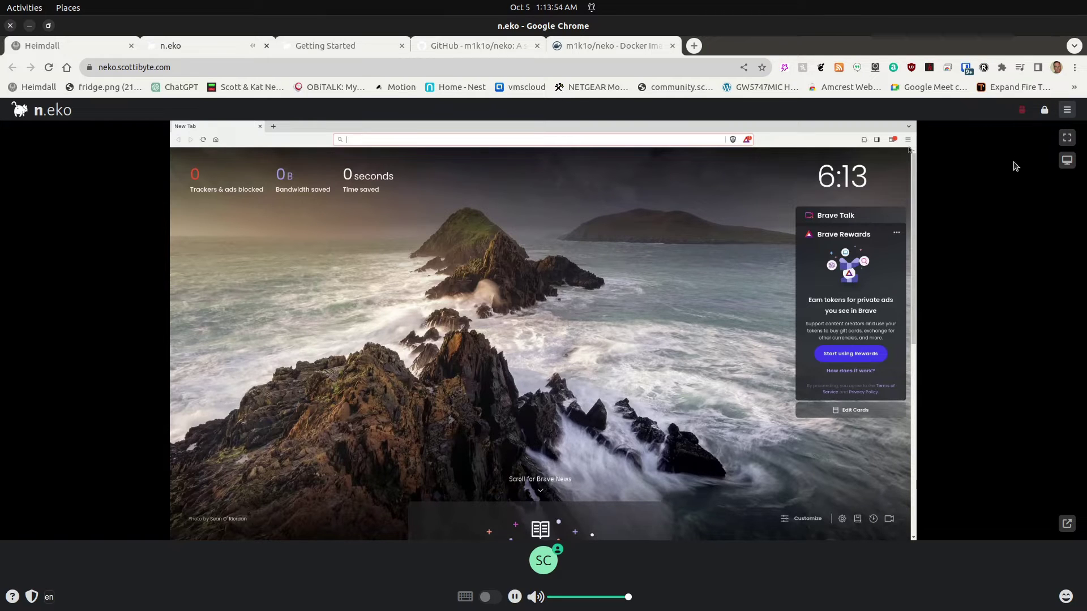
# Reveal the sidebar to review the chat and the session settings, and hide it again.
pyautogui.click(1068, 111)
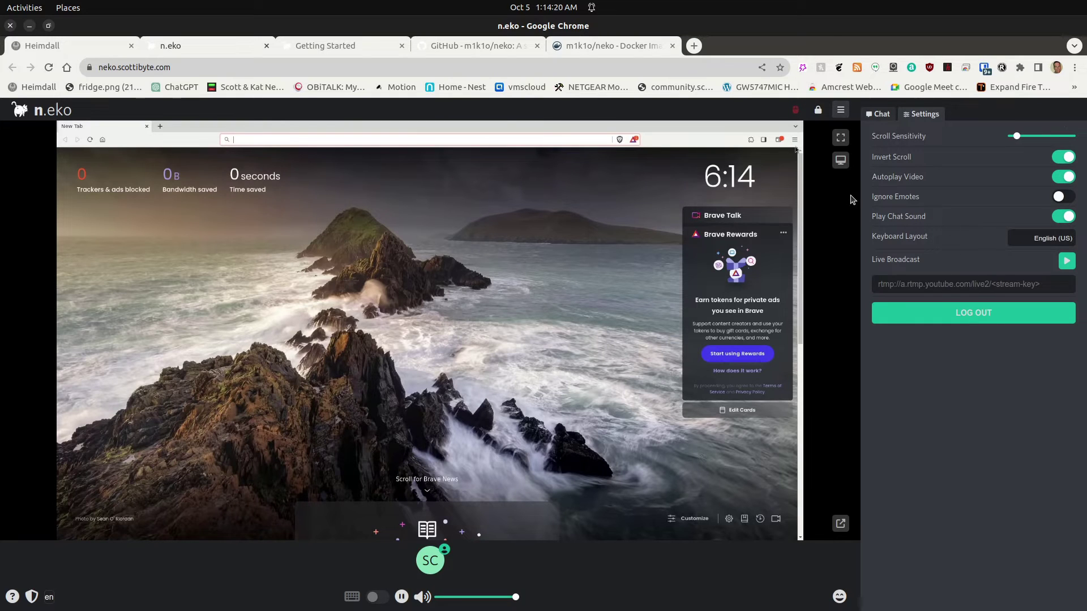
pyautogui.click(890, 116)
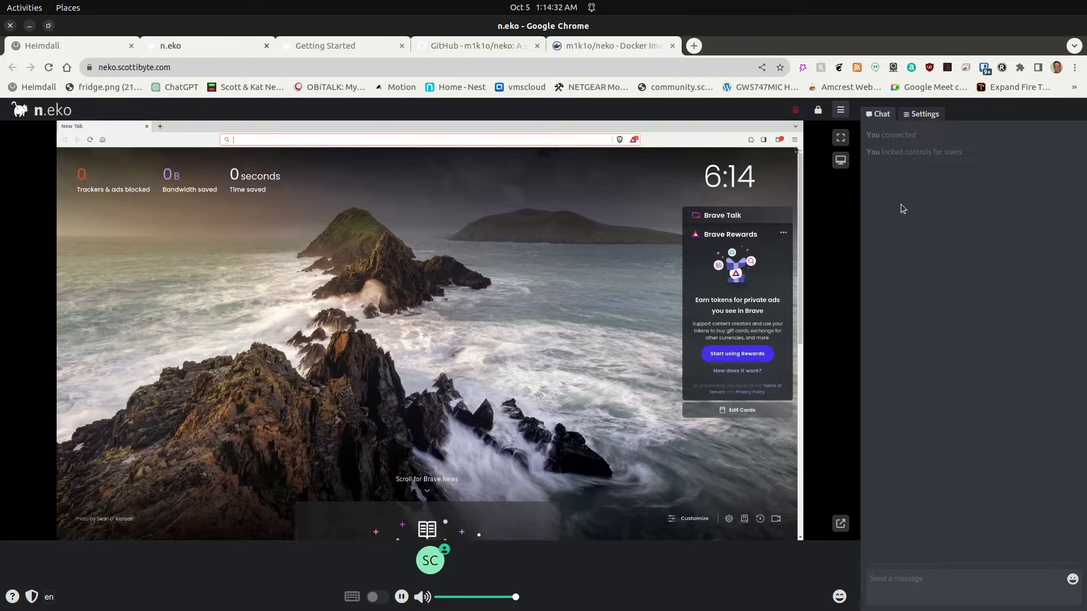
pyautogui.click(925, 115)
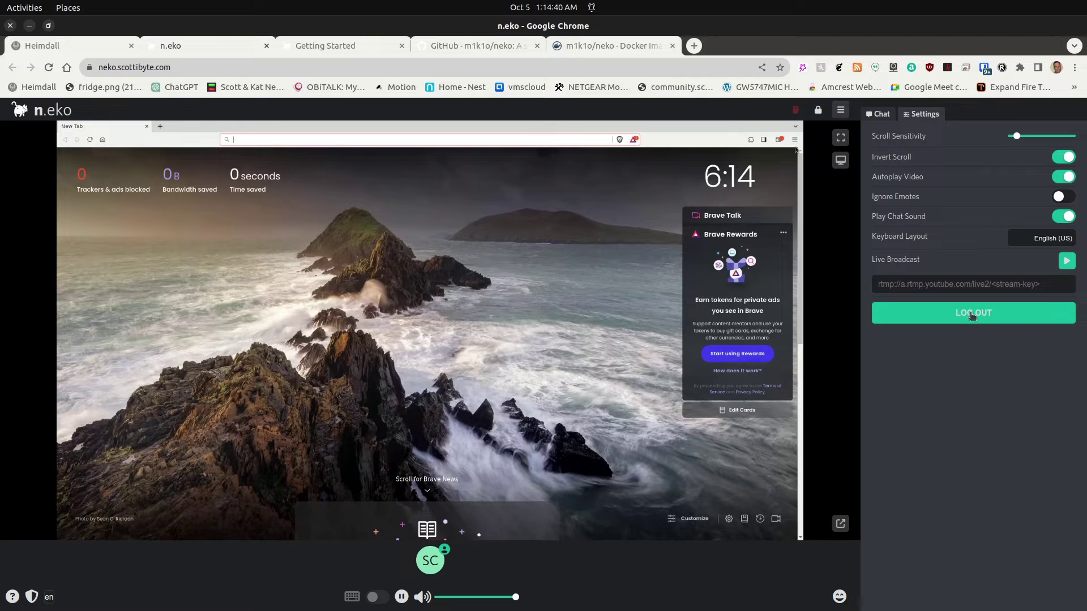
pyautogui.click(842, 112)
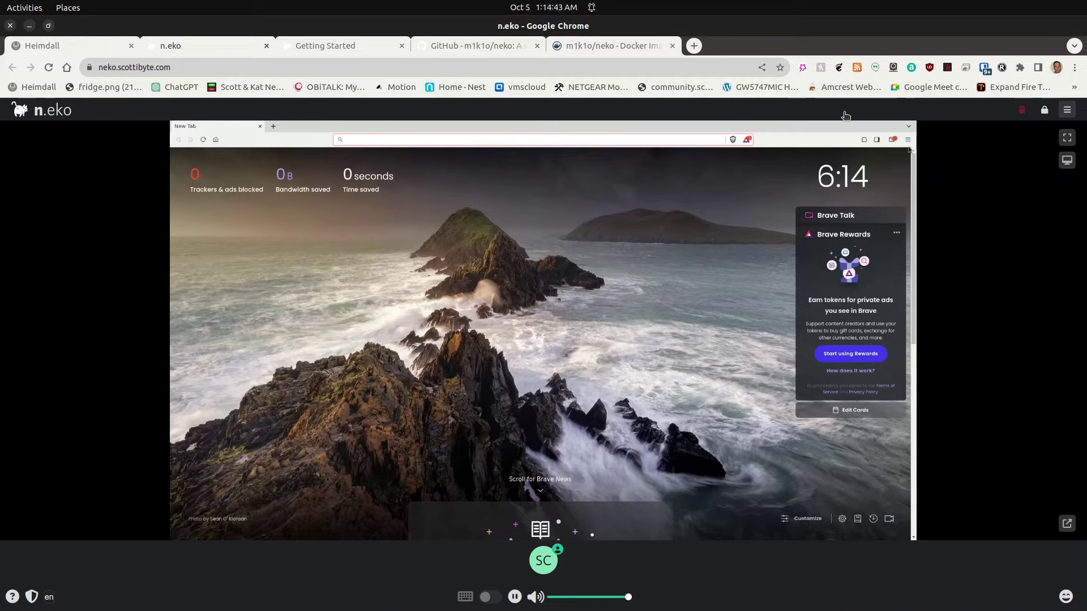
# Review the available screen resolutions without choosing one, and preview the shared browser in full screen before returning to the normal view.
pyautogui.click(1067, 162)
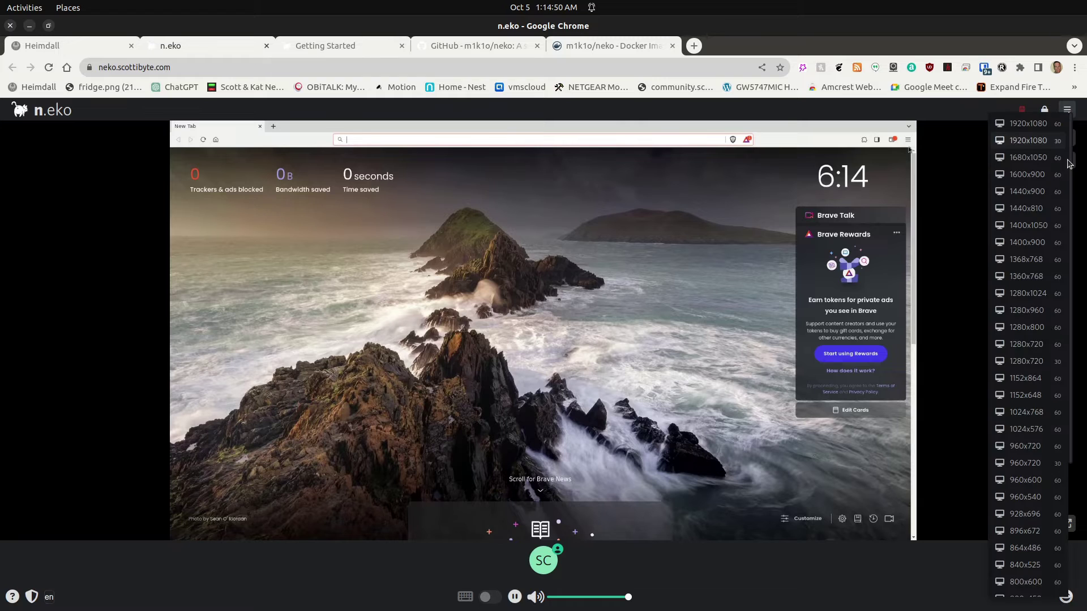
pyautogui.click(957, 283)
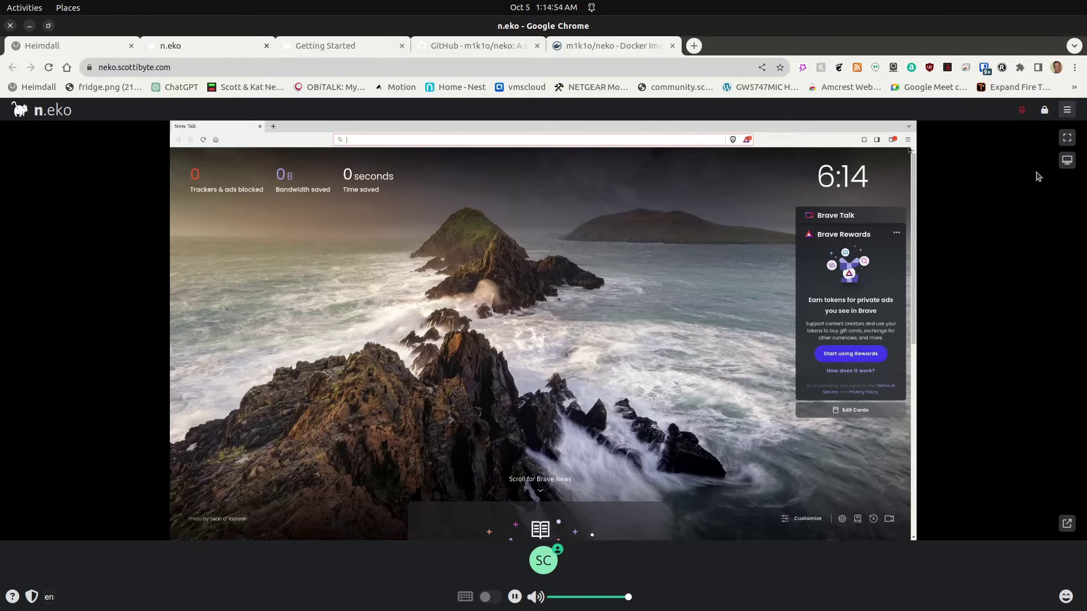
pyautogui.click(1068, 139)
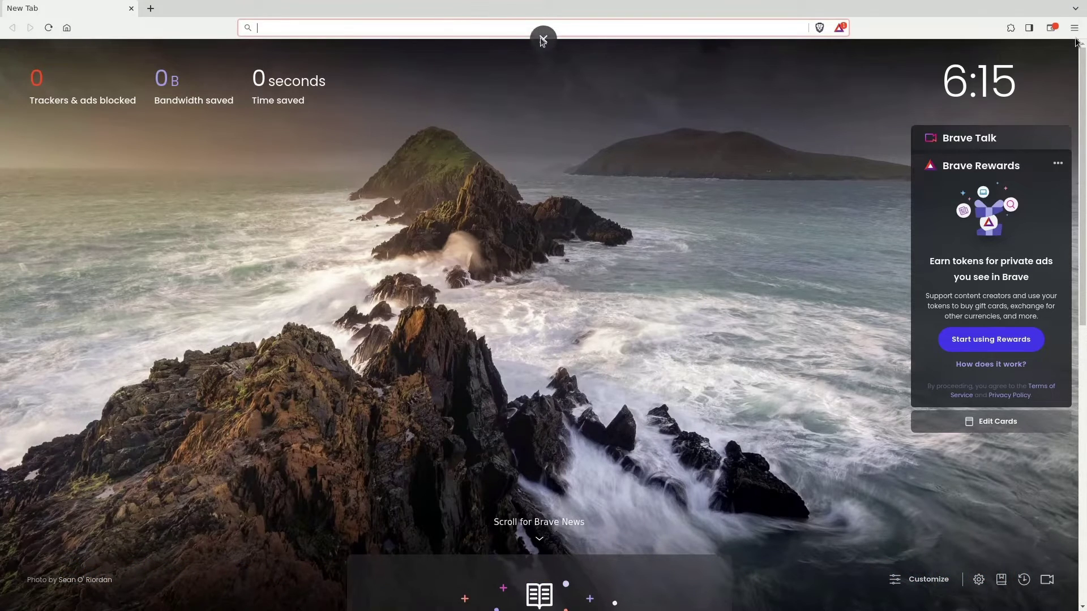
pyautogui.click(543, 40)
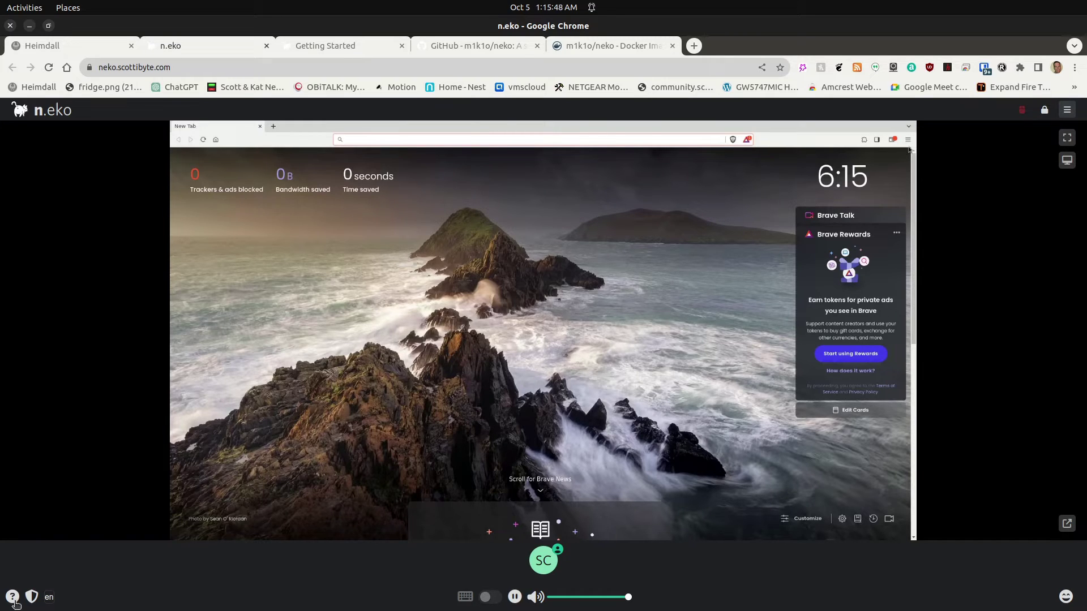
pyautogui.moveTo(32, 599)
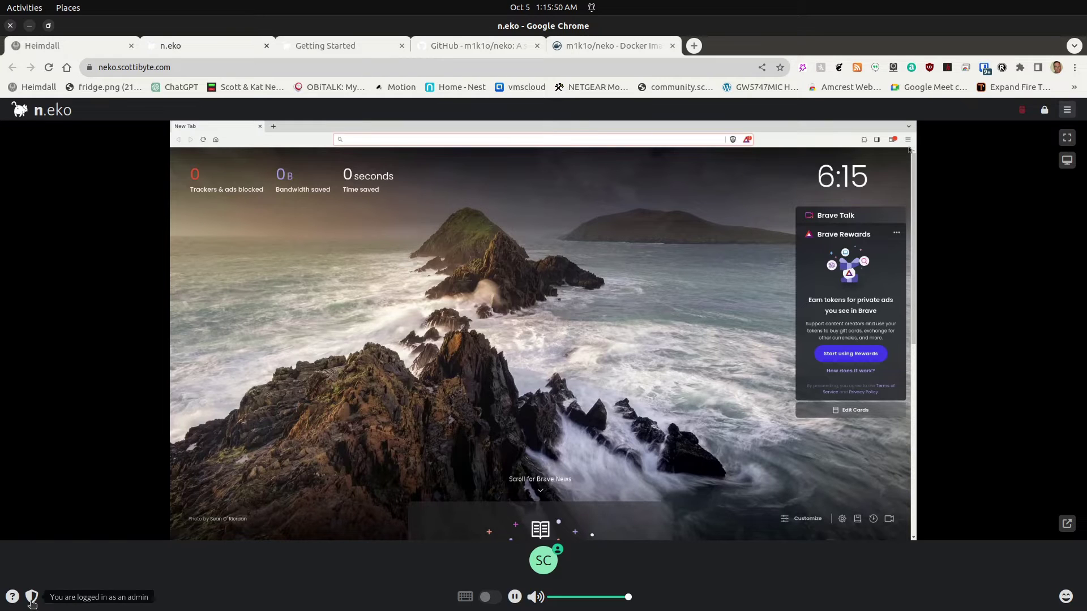
# Take control of the shared browser and load the UniFi OS login page at 172.16.0.1.
pyautogui.click(470, 600)
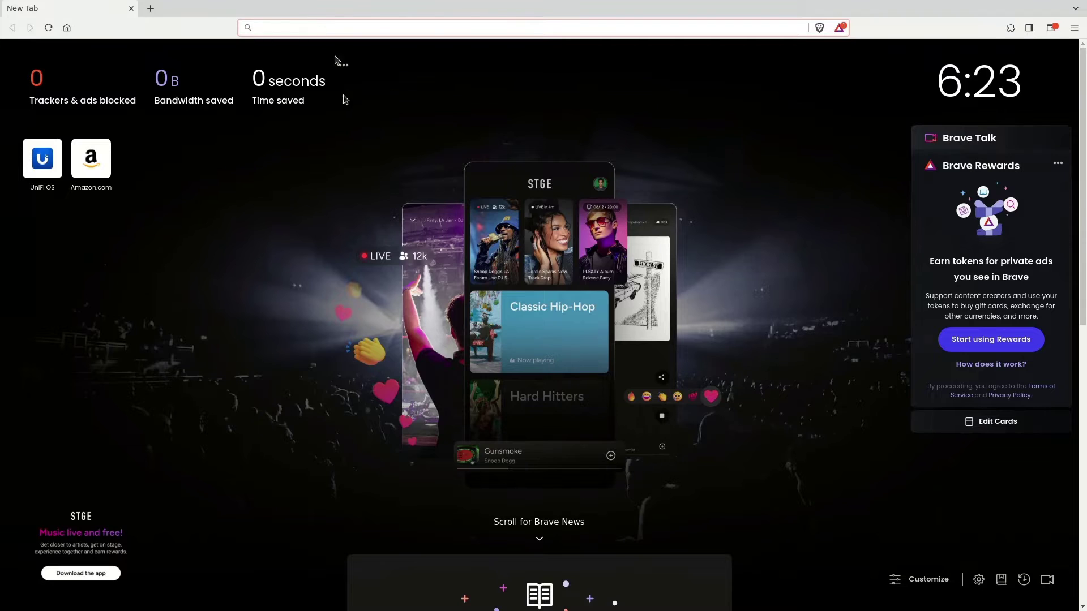
pyautogui.write('2')
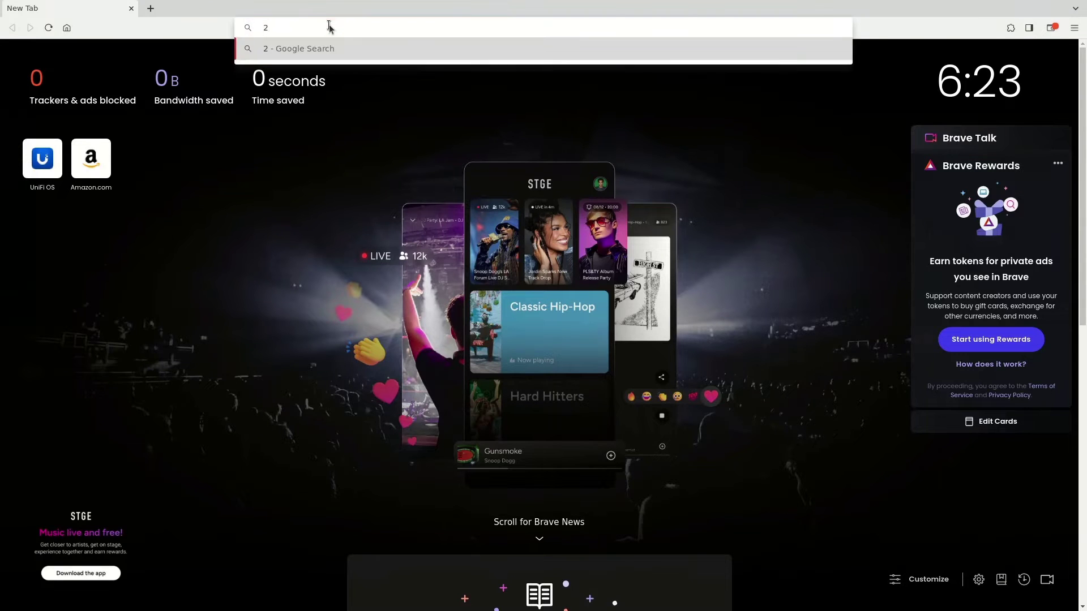
pyautogui.press('BackSpace')
pyautogui.write('172')
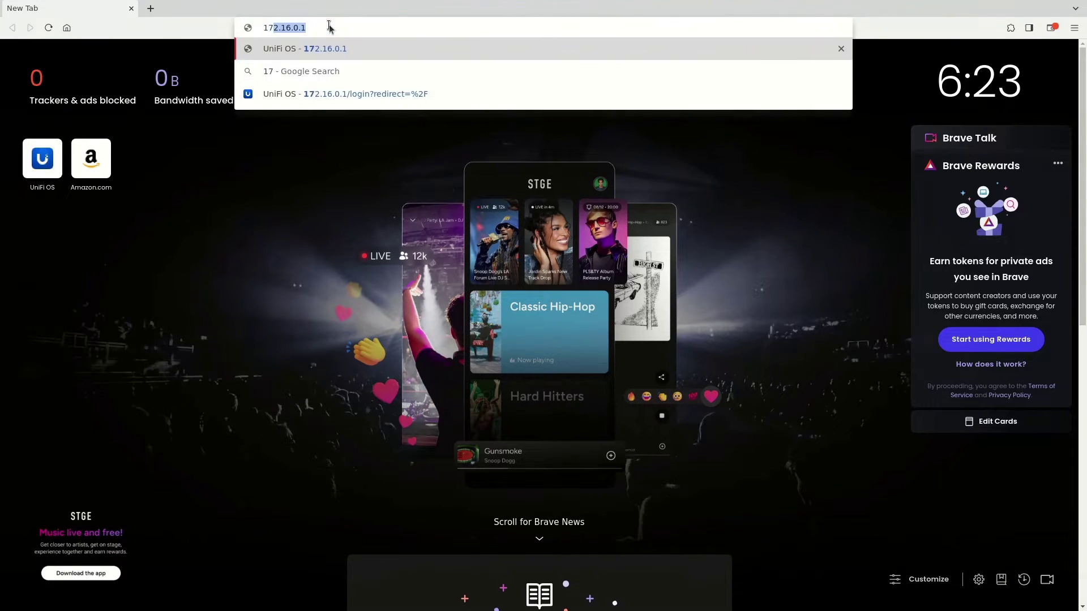
pyautogui.write('.16.0.')
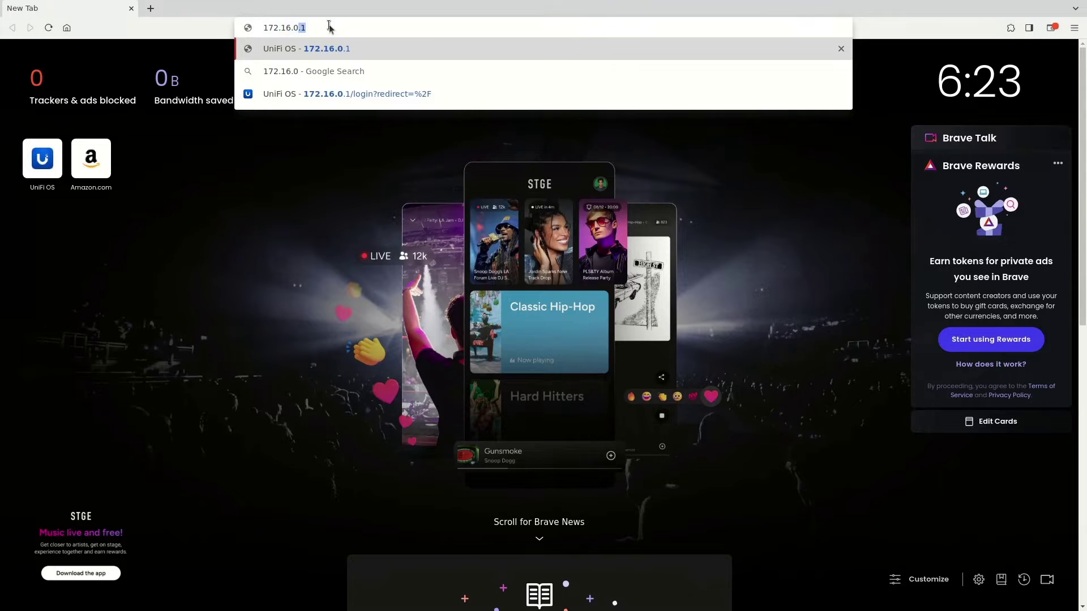
pyautogui.write('1')
pyautogui.press('Return')
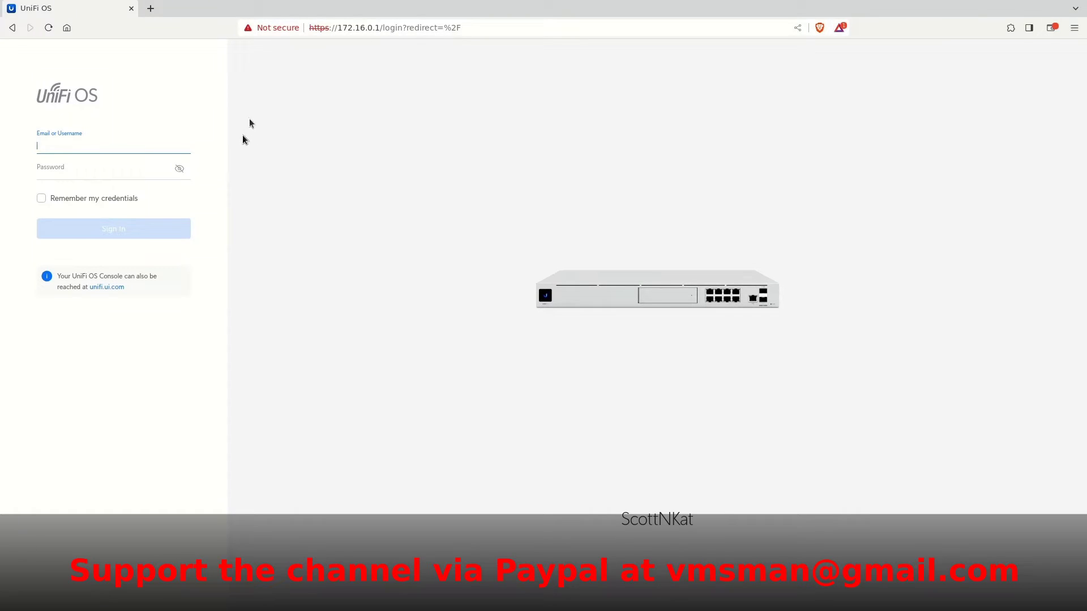
# Load google.com in the shared browser in place of the UniFi OS page.
pyautogui.click(398, 27)
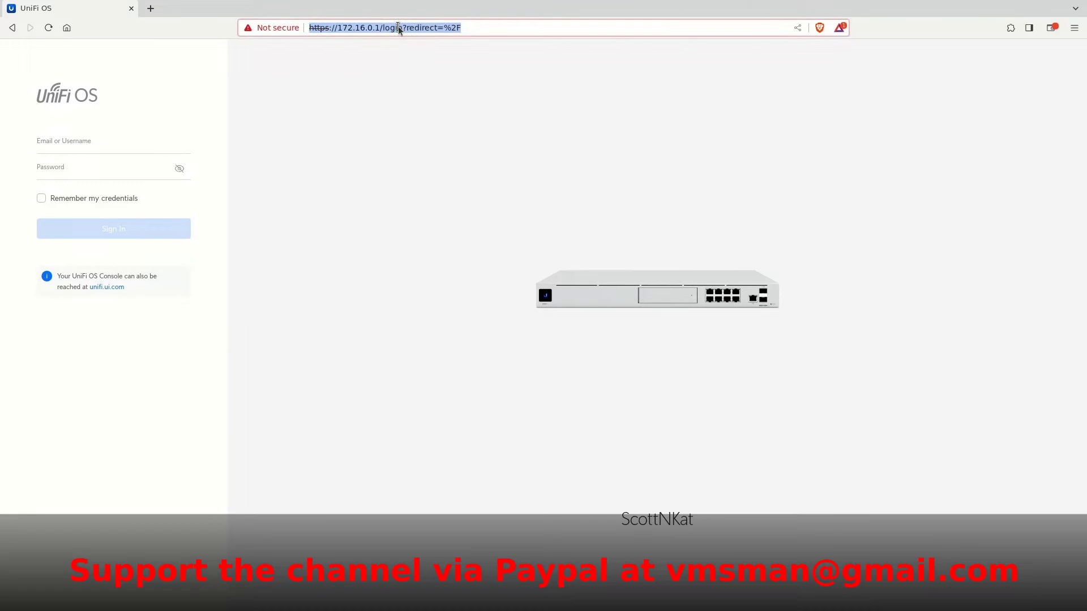
pyautogui.write('go')
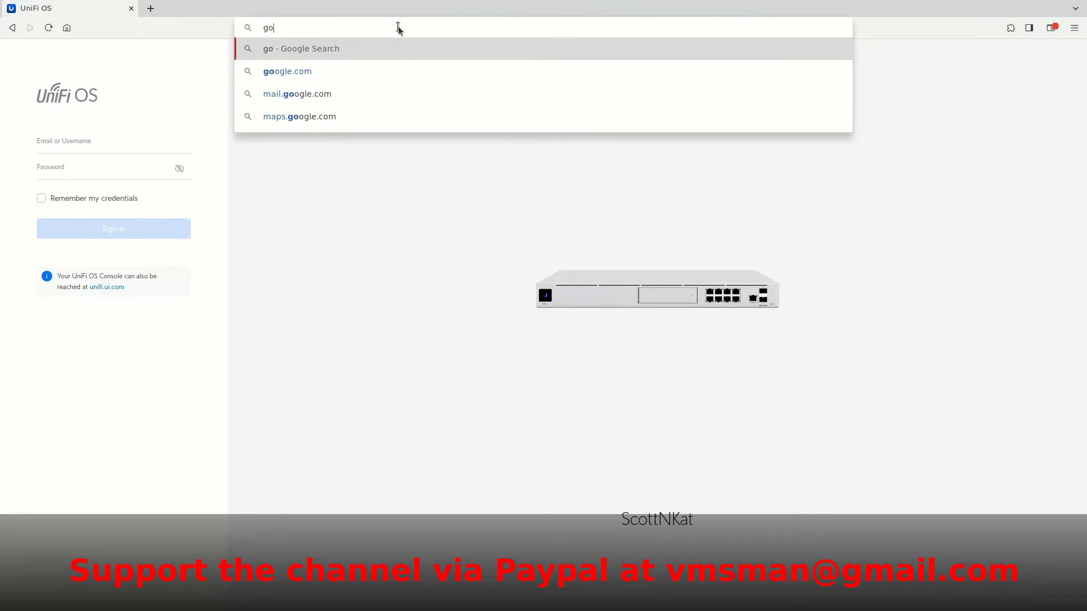
pyautogui.write('og')
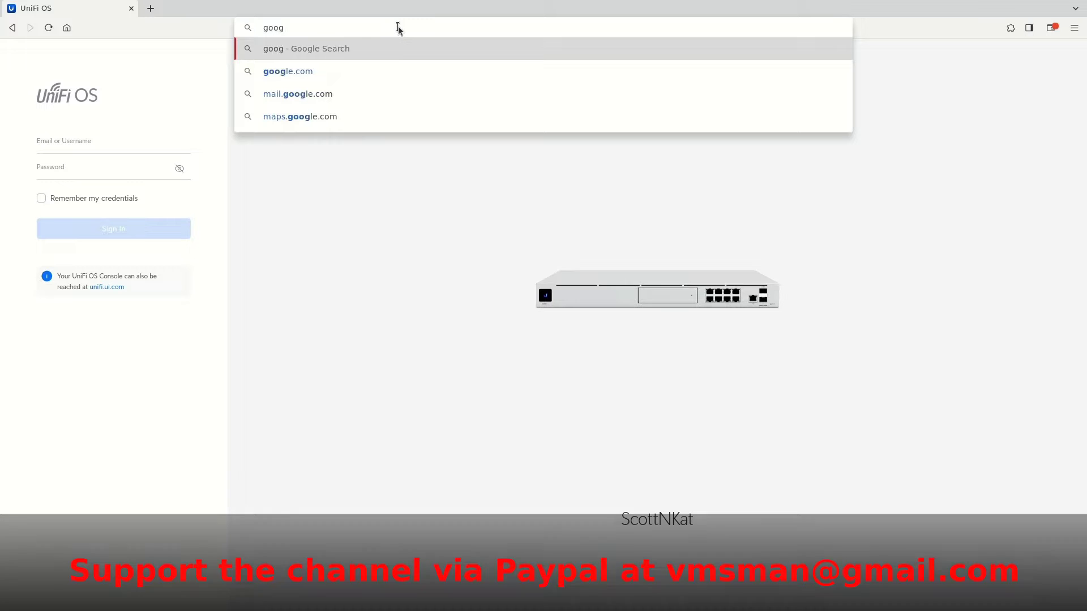
pyautogui.write('le.com')
pyautogui.press('Return')
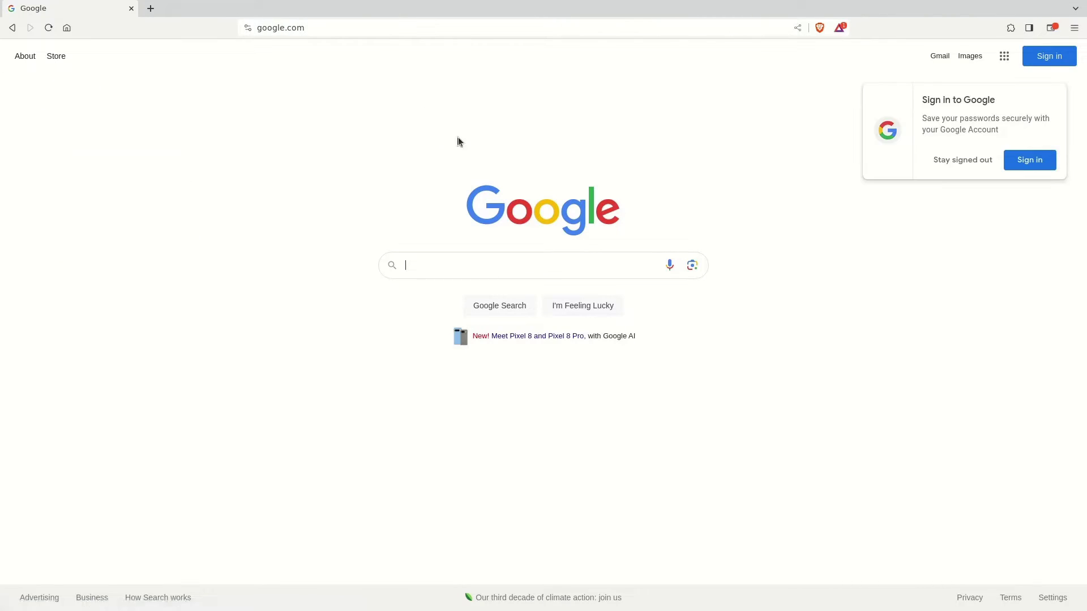
# Leave the full-screen view of the shared session and show the chat and settings sidebar.
pyautogui.moveTo(482, 4)
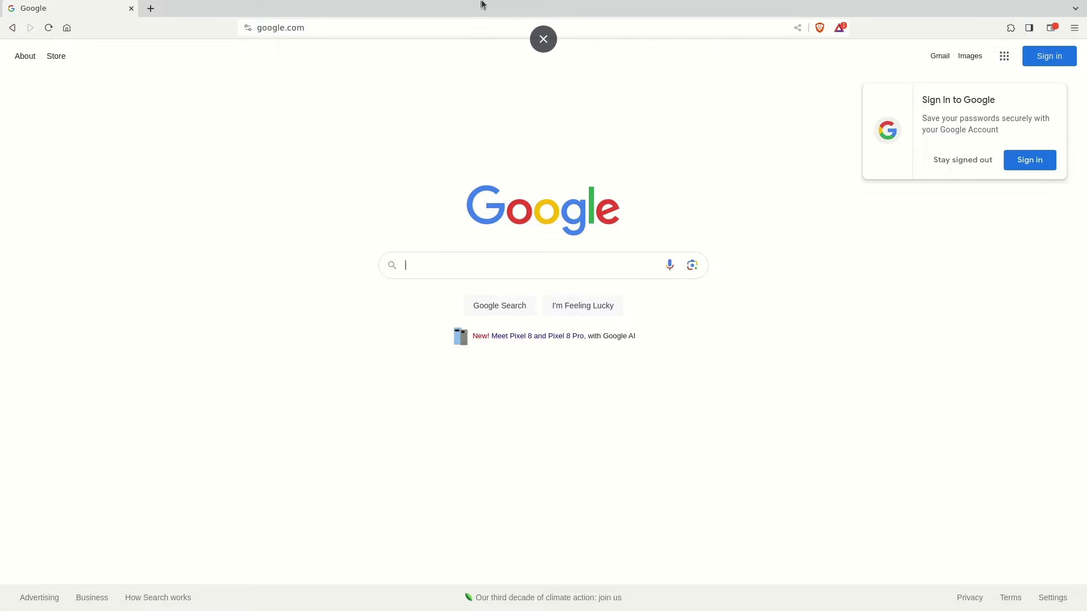
pyautogui.click(545, 40)
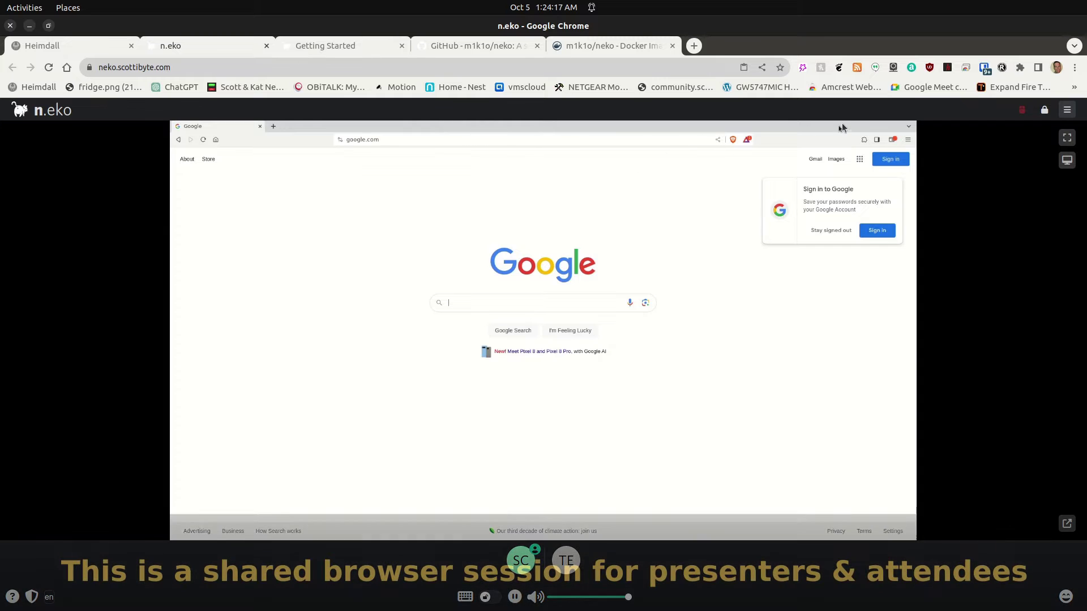
pyautogui.click(1068, 111)
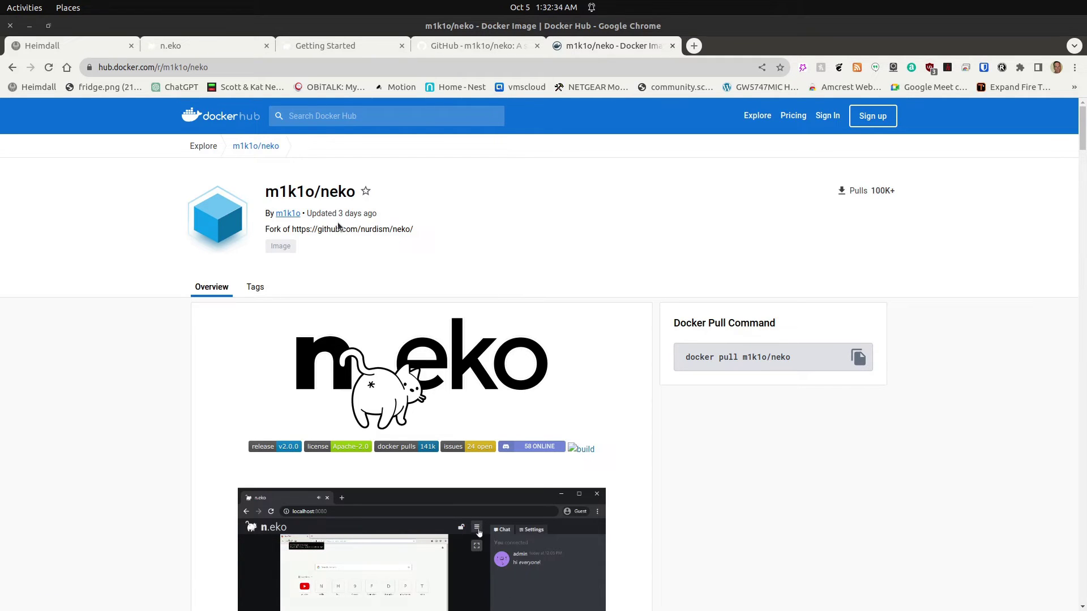
# Examine the last update date and the Firefox, Chromium and VLC compose examples on the m1k1o/neko Docker Hub page.
pyautogui.moveTo(307, 214); pyautogui.dragTo(391, 213)
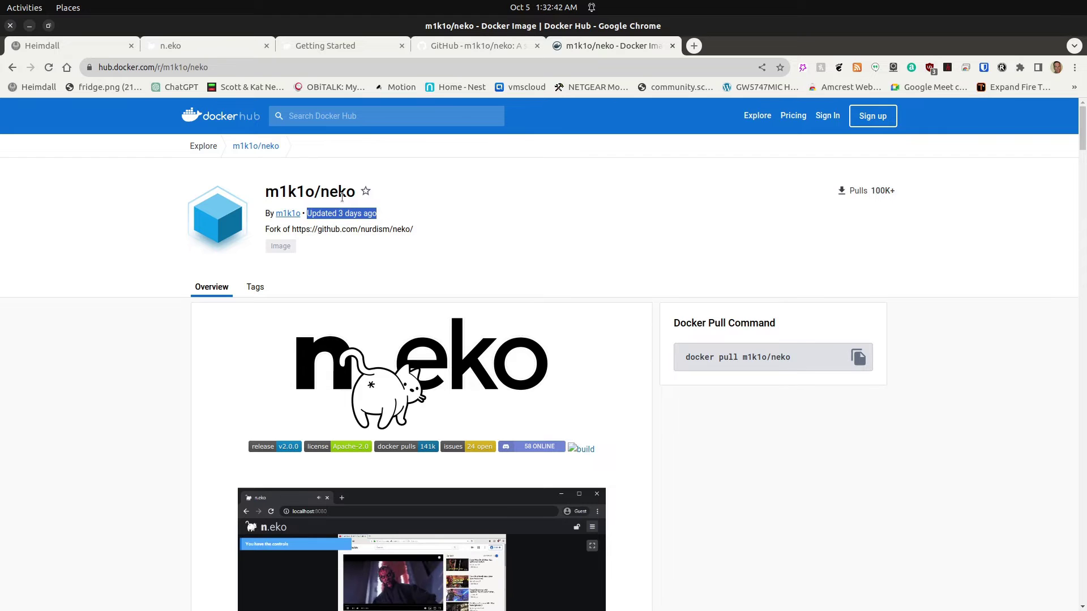
pyautogui.click(548, 226)
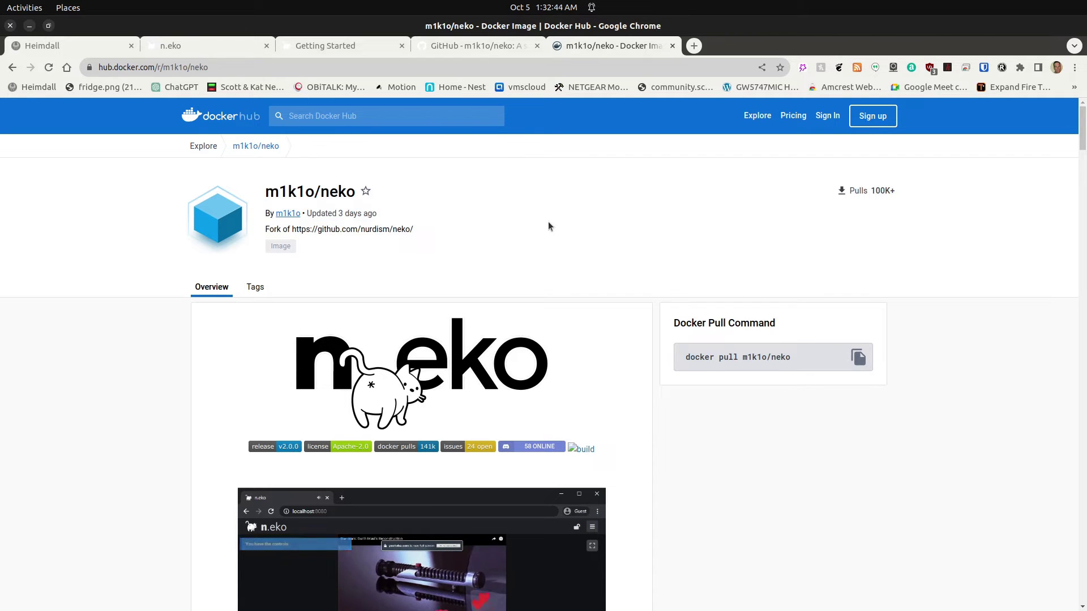
pyautogui.moveTo(1081, 144); pyautogui.dragTo(1085, 396)
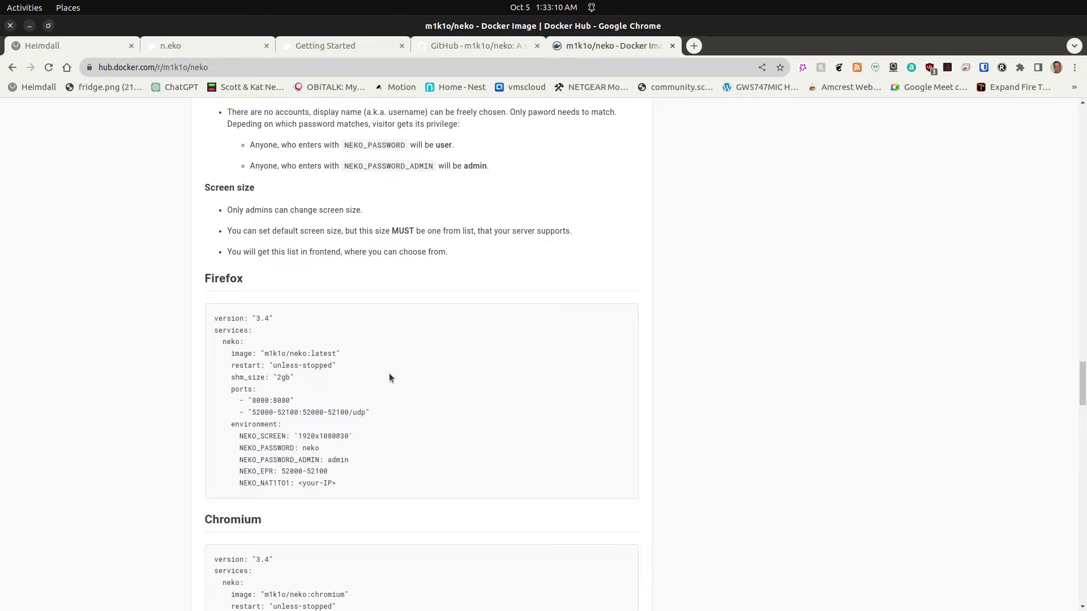
pyautogui.scroll(-5, 388, 374)
pyautogui.scroll(-5, 389, 379)
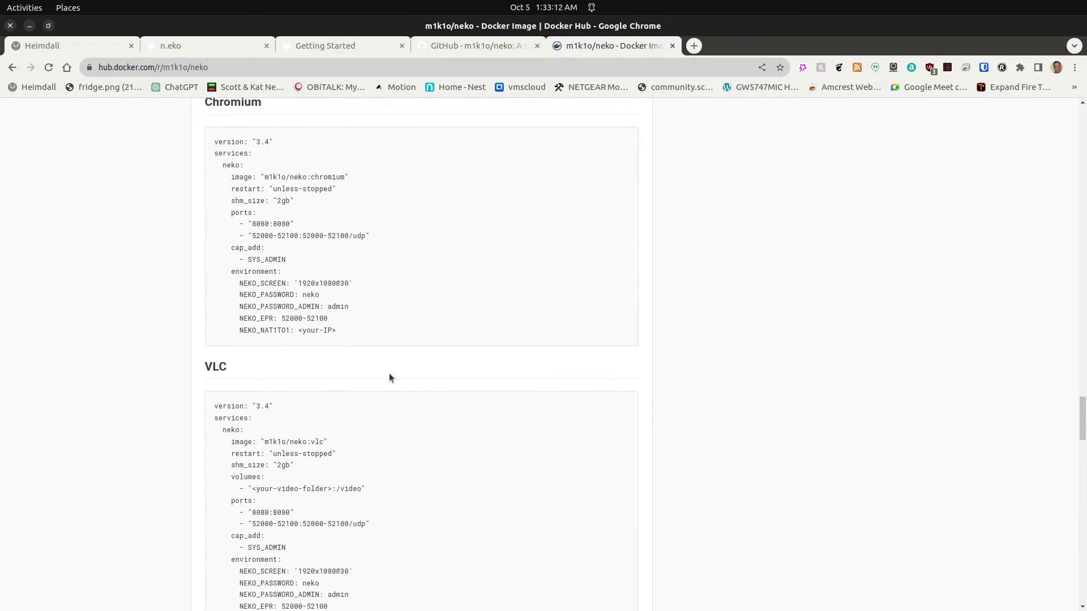
# Examine the Raspberry Pi compose example and the section after it on the m1k1o/neko Docker Hub page.
pyautogui.scroll(-5, 389, 378)
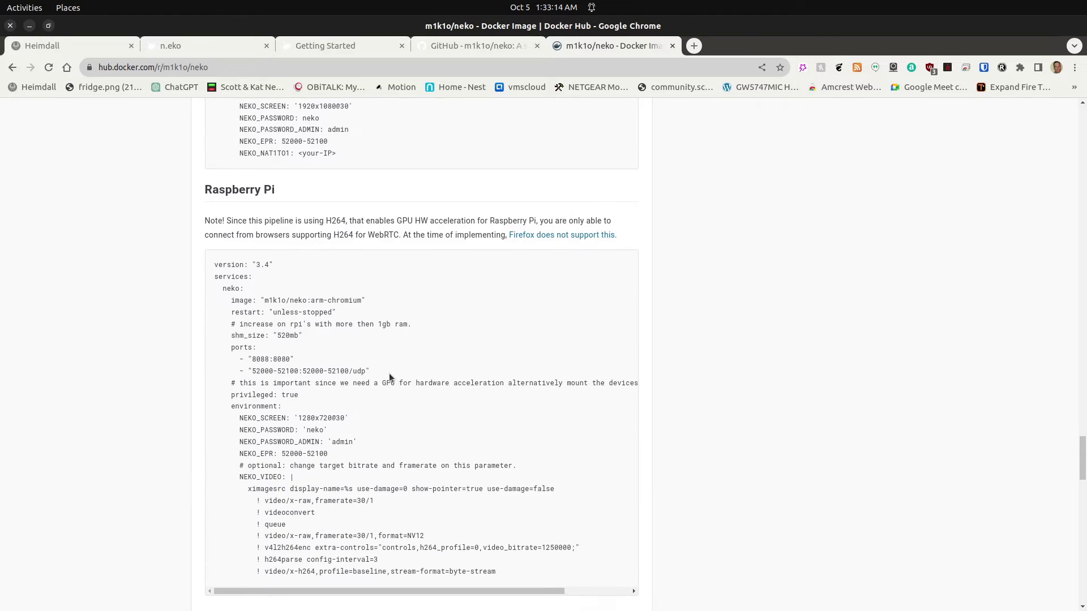
pyautogui.scroll(-5, 388, 373)
pyautogui.scroll(-3, 389, 372)
pyautogui.scroll(-1, 389, 378)
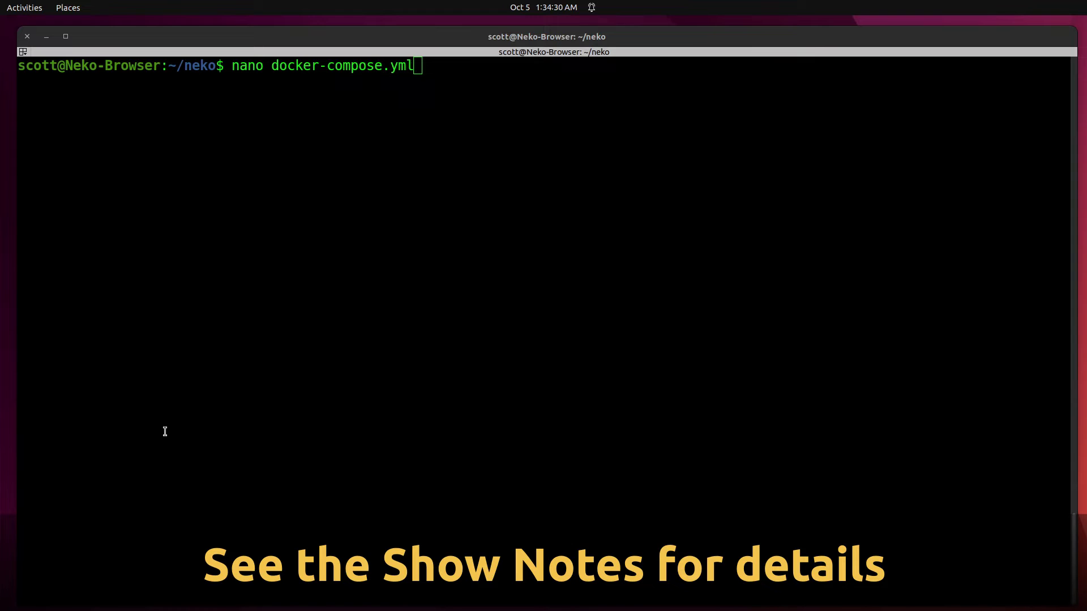
# Switch to the terminal, open docker-compose.yml in nano and move to the web port mapping line under ports.
pyautogui.click(165, 431)
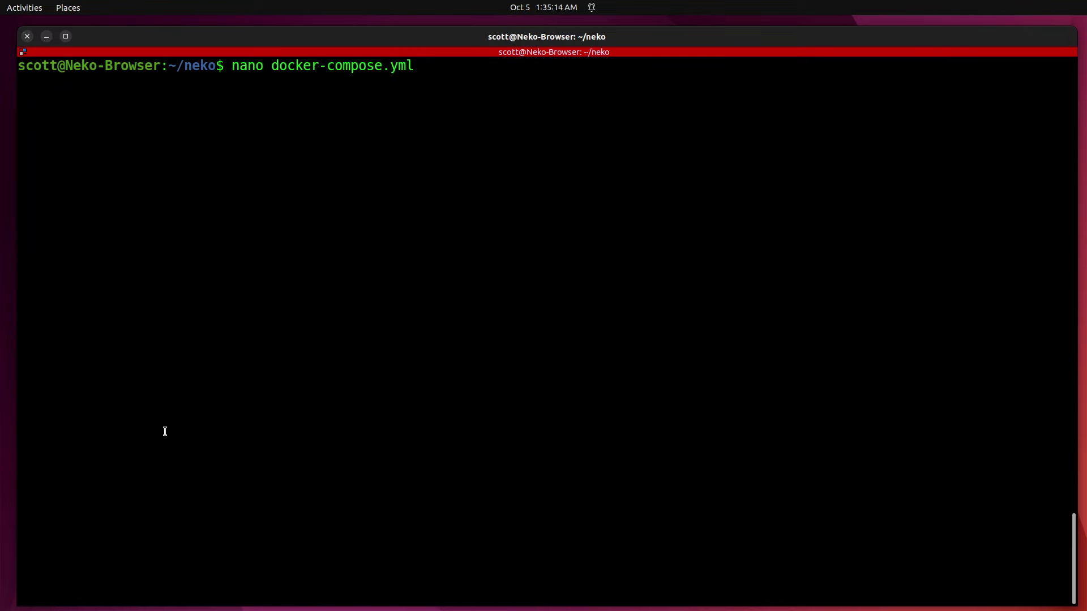
pyautogui.press('Return')
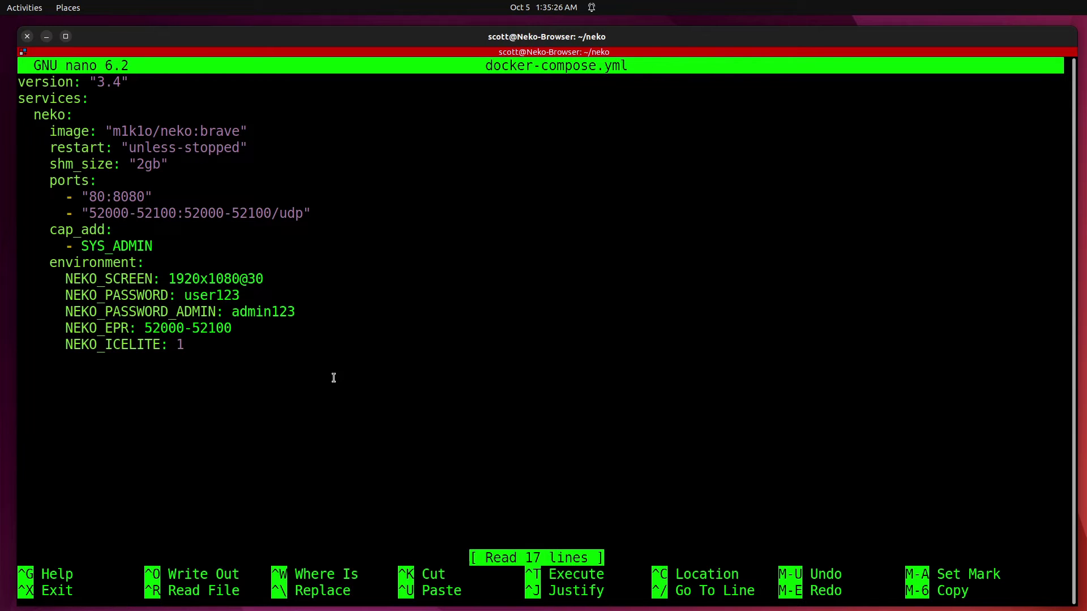
pyautogui.press('Down')
pyautogui.press('Down')
pyautogui.press('Down')
pyautogui.press('Down')
pyautogui.press('Down')
pyautogui.press('Down')
pyautogui.press('Down')
# Highlight the container and host ports of the web mapping, plus the host range of the UDP mapping.
pyautogui.moveTo(114, 198); pyautogui.dragTo(150, 199)
pyautogui.click(194, 199)
pyautogui.moveTo(89, 199); pyautogui.dragTo(108, 201)
pyautogui.click(169, 252)
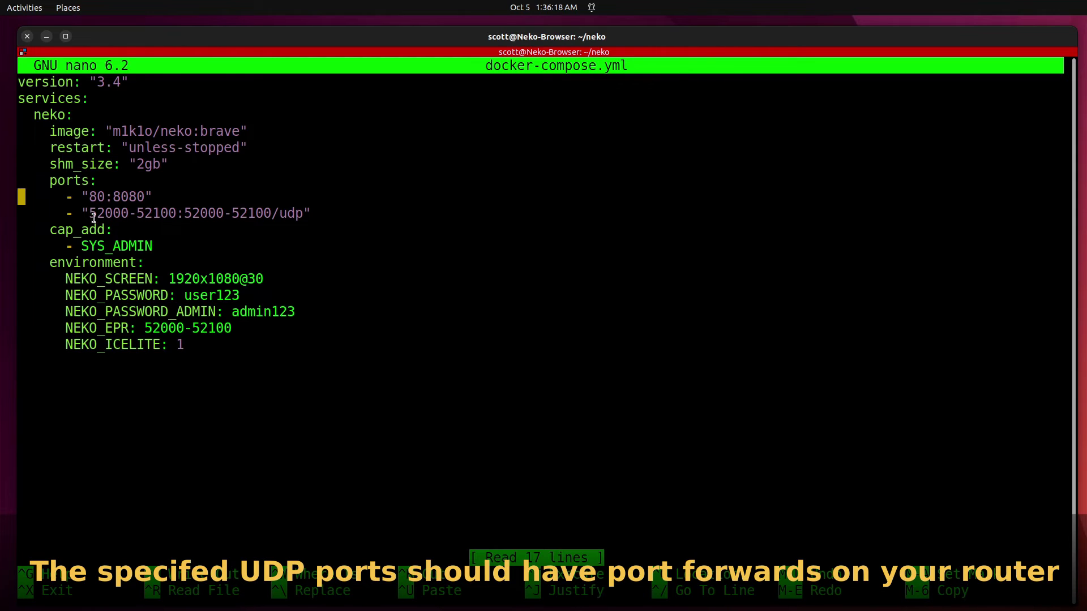
pyautogui.moveTo(88, 214); pyautogui.dragTo(181, 214)
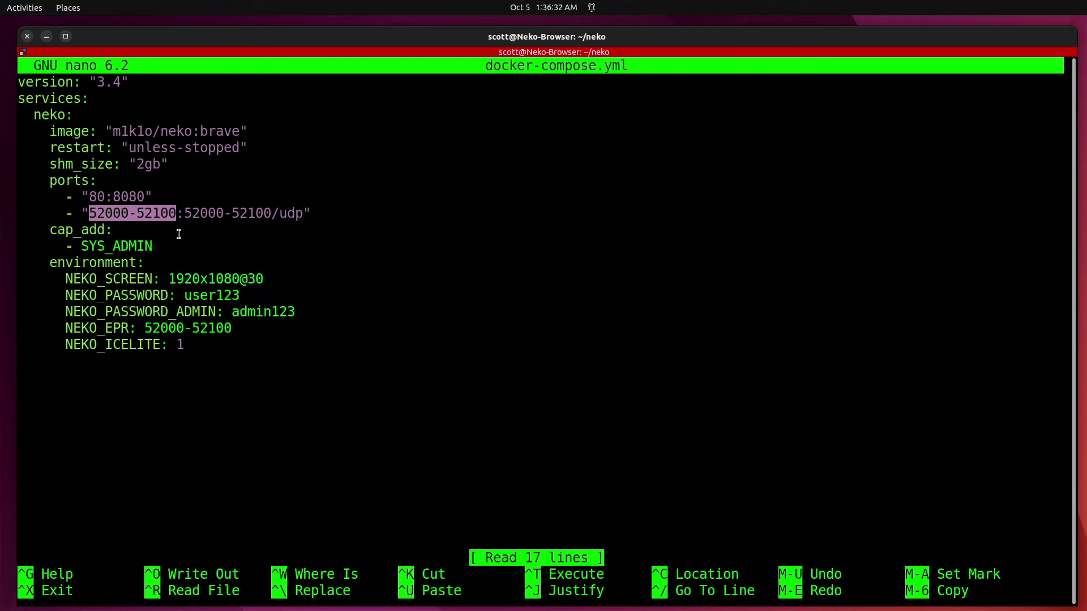
pyautogui.click(178, 234)
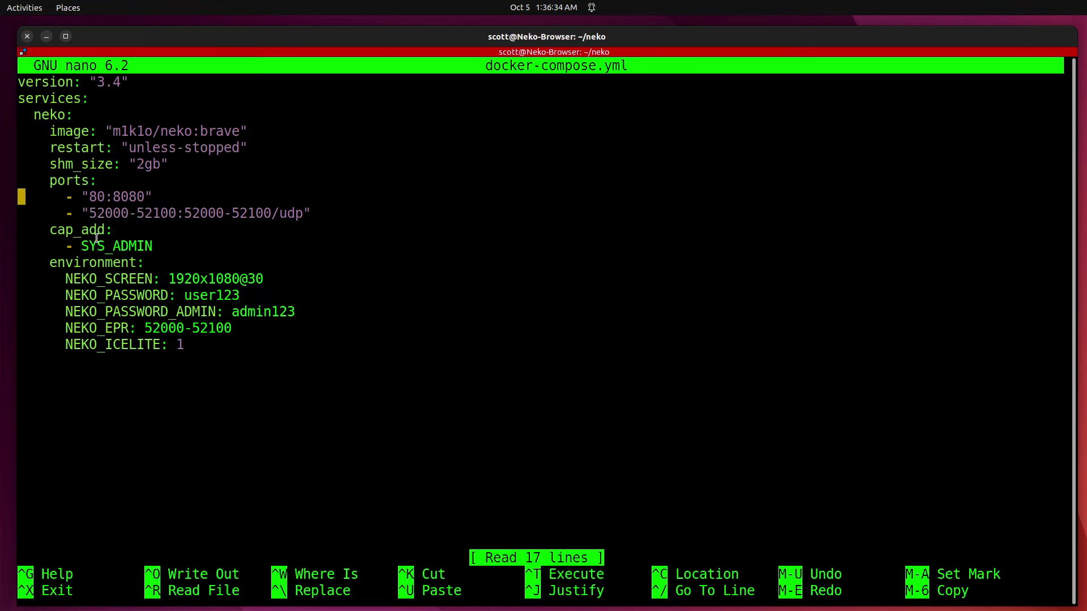
# Highlight the cap_add SYS_ADMIN lines and the NEKO_SCREEN resolution setting in the compose file.
pyautogui.moveTo(18, 231); pyautogui.dragTo(180, 253)
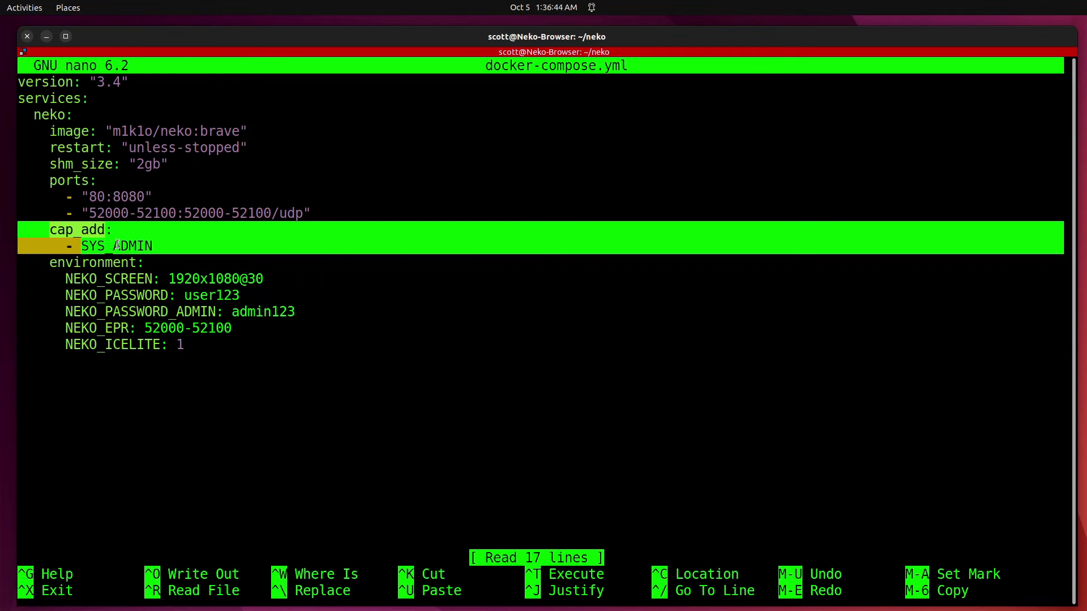
pyautogui.click(120, 240)
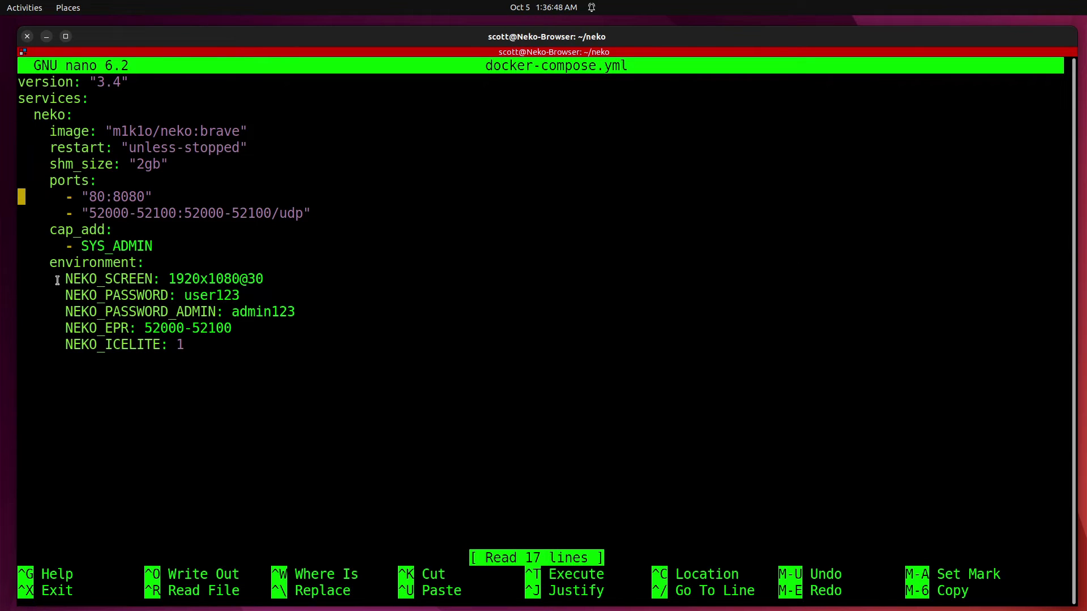
pyautogui.moveTo(57, 280); pyautogui.dragTo(278, 283)
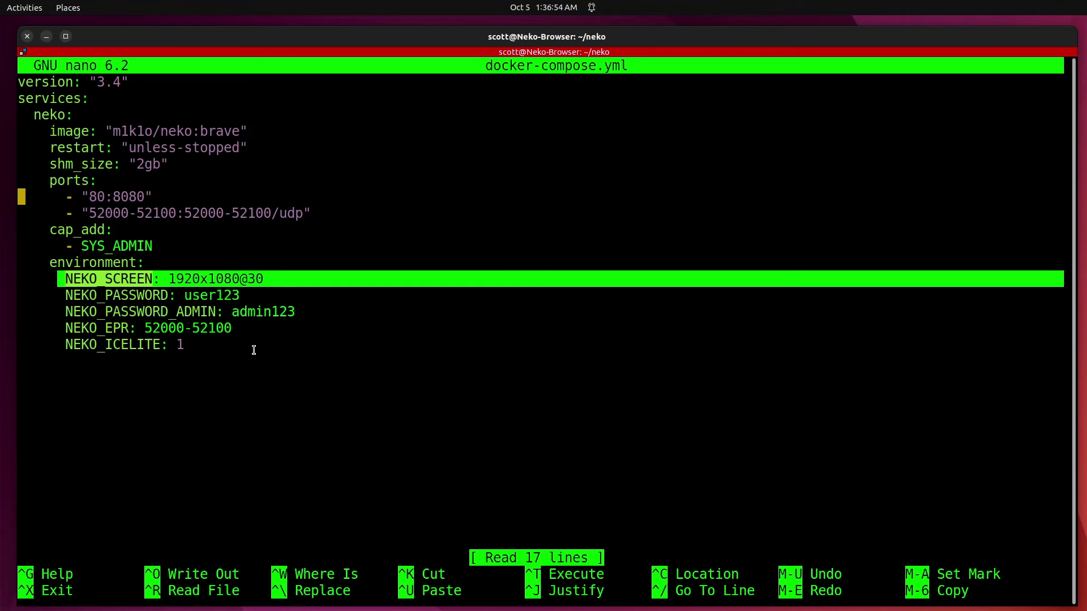
pyautogui.click(252, 356)
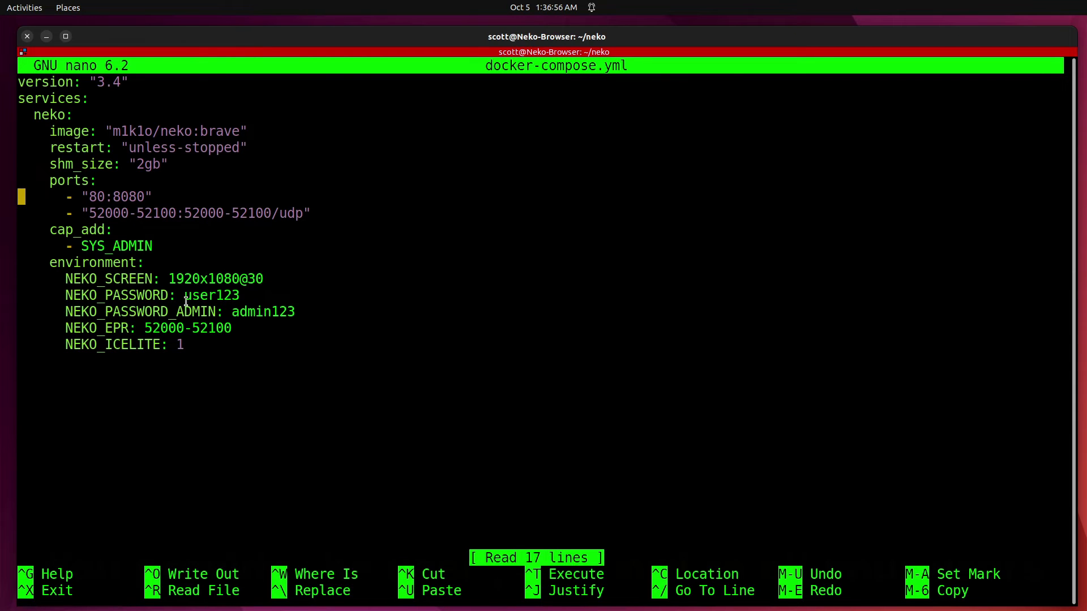
# Highlight the user password, admin password, NEKO_EPR and NEKO_ICELITE settings in the environment section.
pyautogui.moveTo(185, 295); pyautogui.dragTo(238, 292)
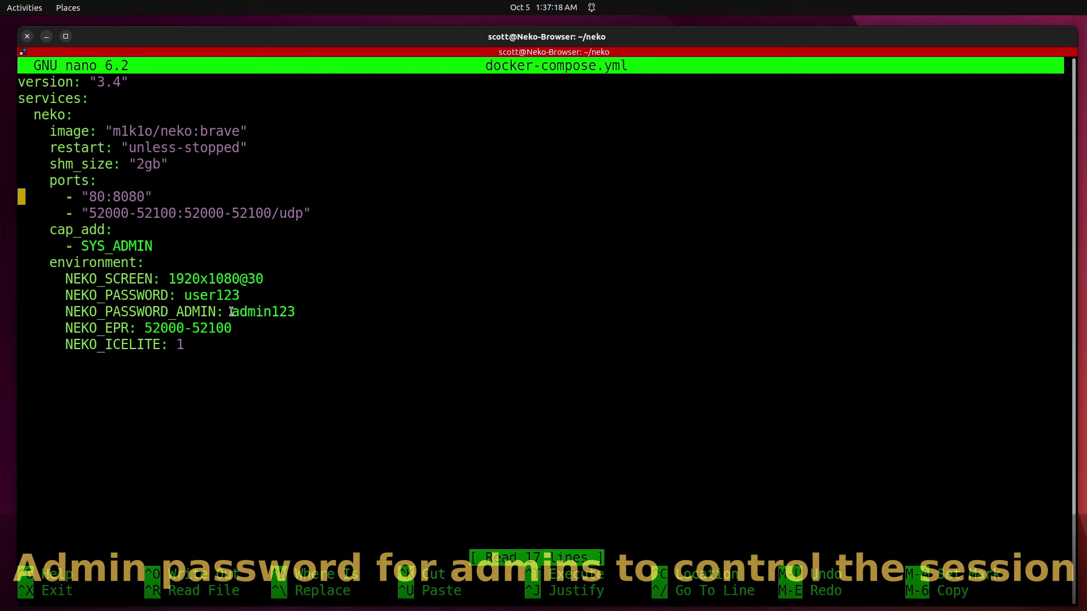
pyautogui.moveTo(231, 312); pyautogui.dragTo(293, 314)
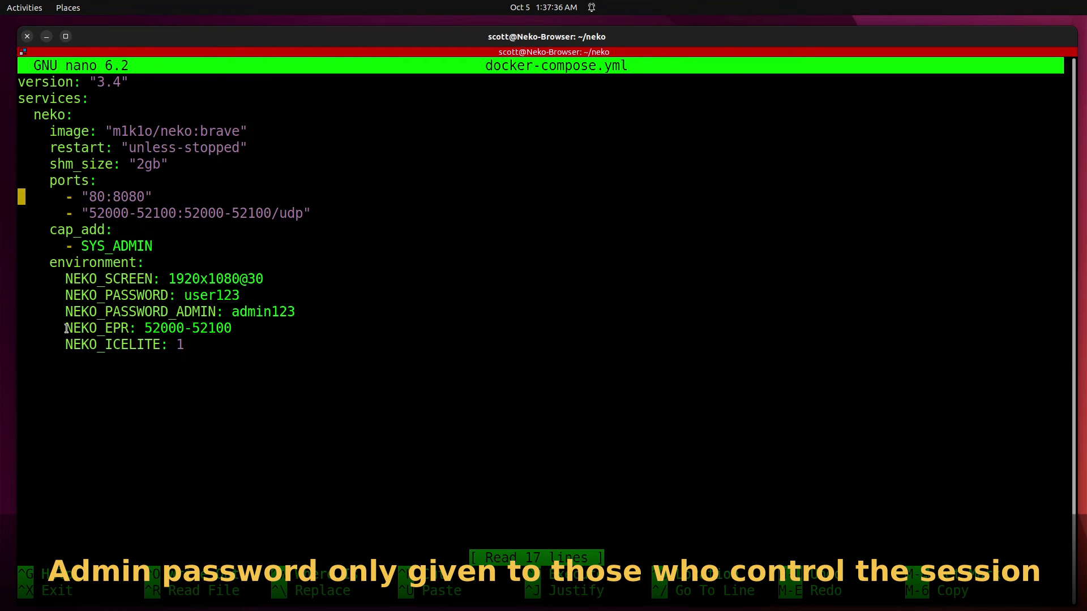
pyautogui.moveTo(67, 328); pyautogui.dragTo(230, 329)
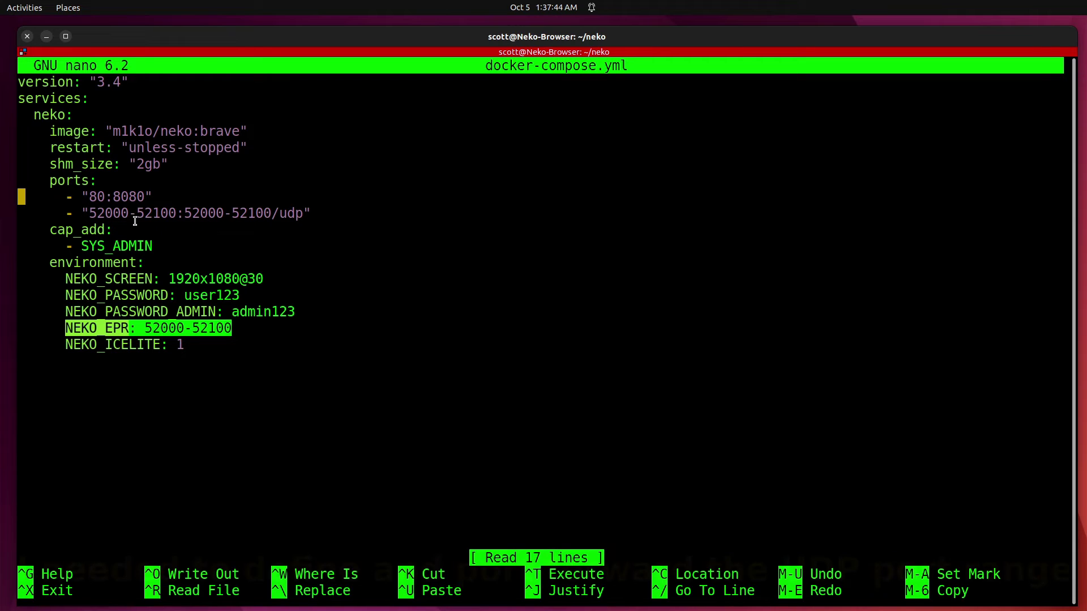
pyautogui.click(191, 357)
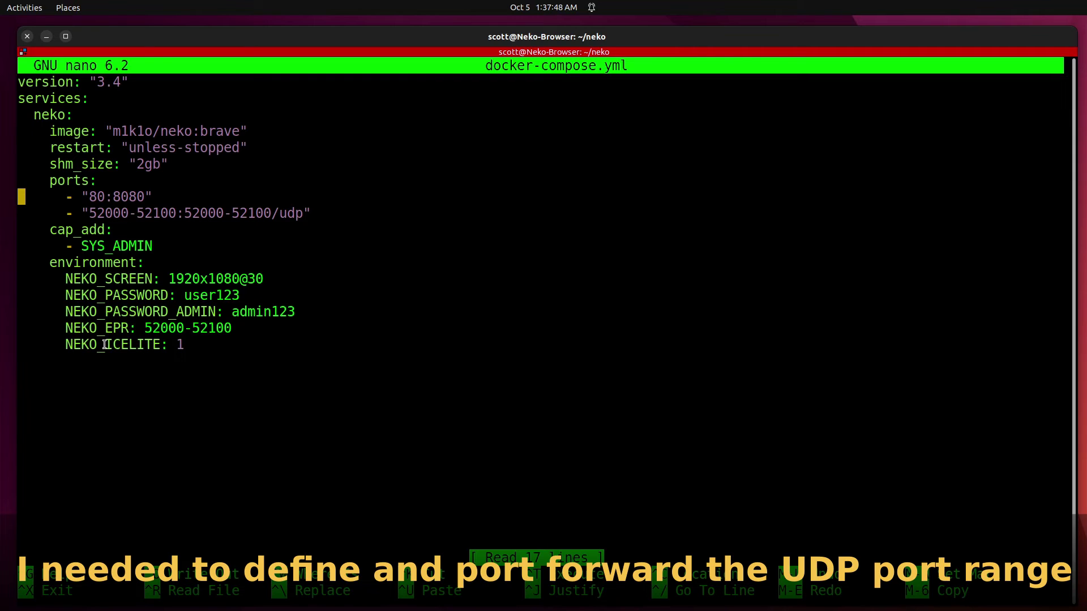
pyautogui.moveTo(71, 344); pyautogui.dragTo(162, 345)
pyautogui.click(171, 361)
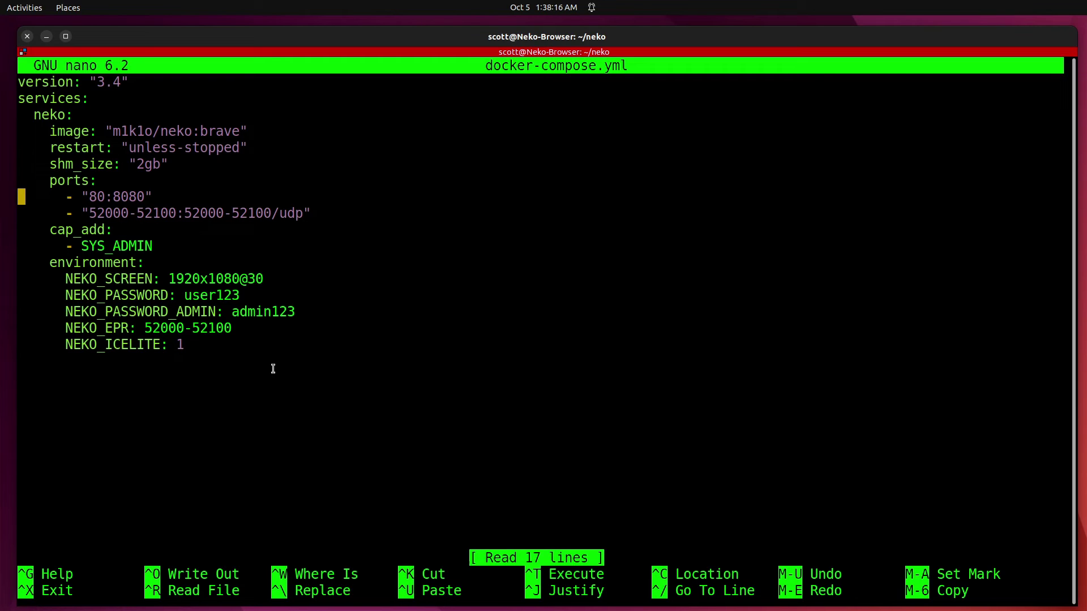
# Save docker-compose.yml under the same name and exit nano.
pyautogui.hotkey('ctrl', 'o')
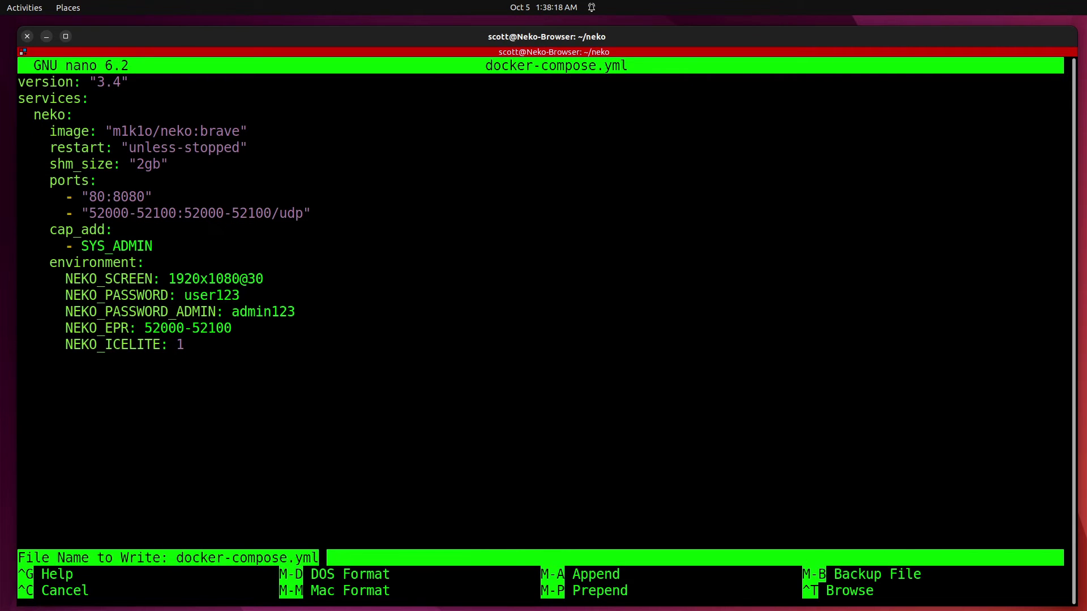
pyautogui.press('Return')
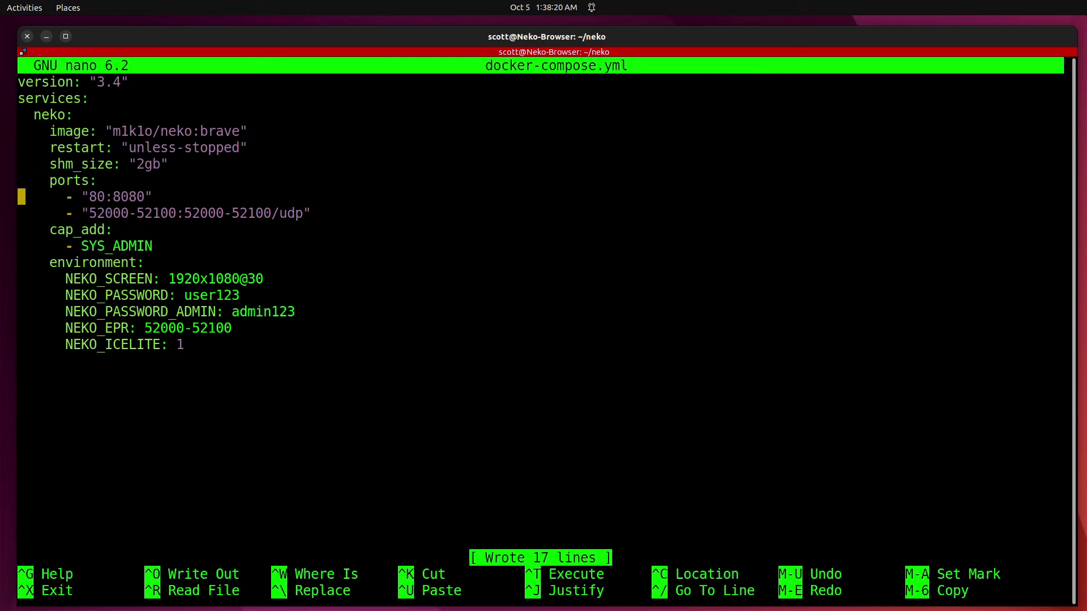
pyautogui.hotkey('ctrl', 'x')
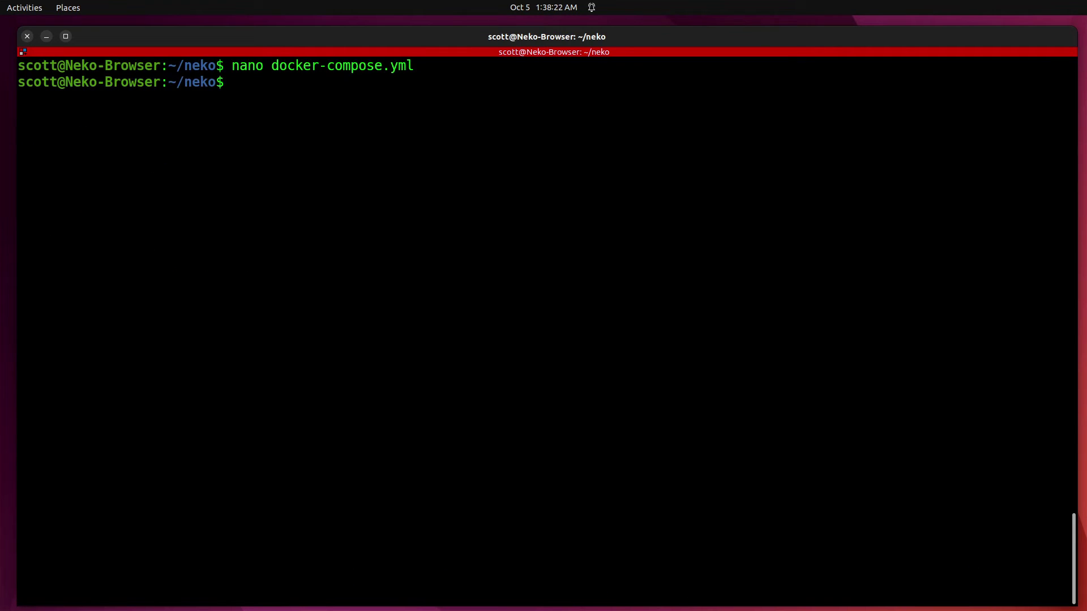
# Start the Neko container in the background with docker compose up -d.
pyautogui.write('docker compose ')
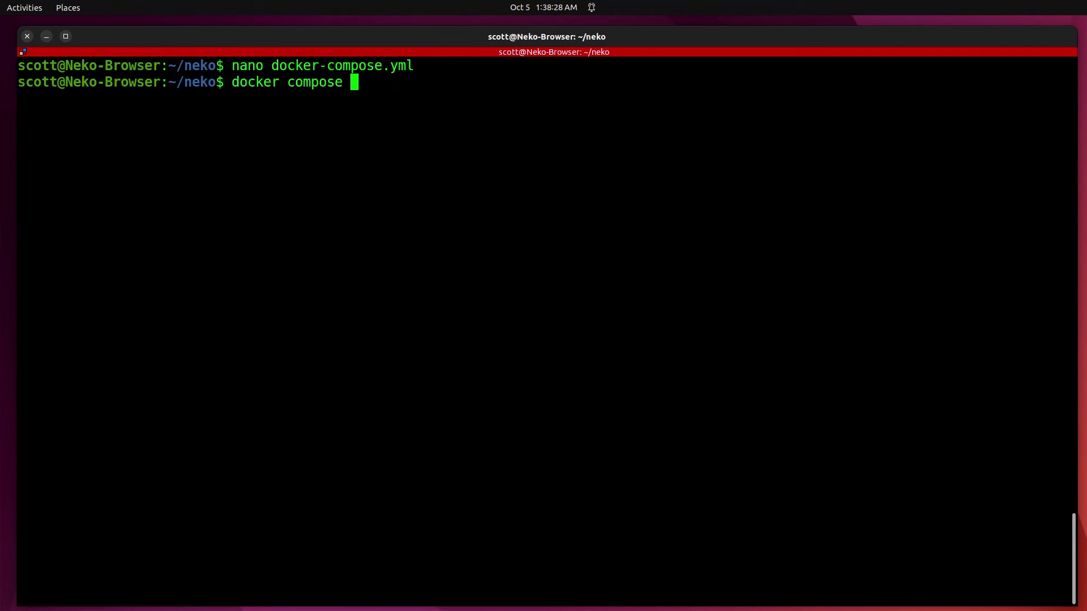
pyautogui.write('up -d')
pyautogui.press('Return')
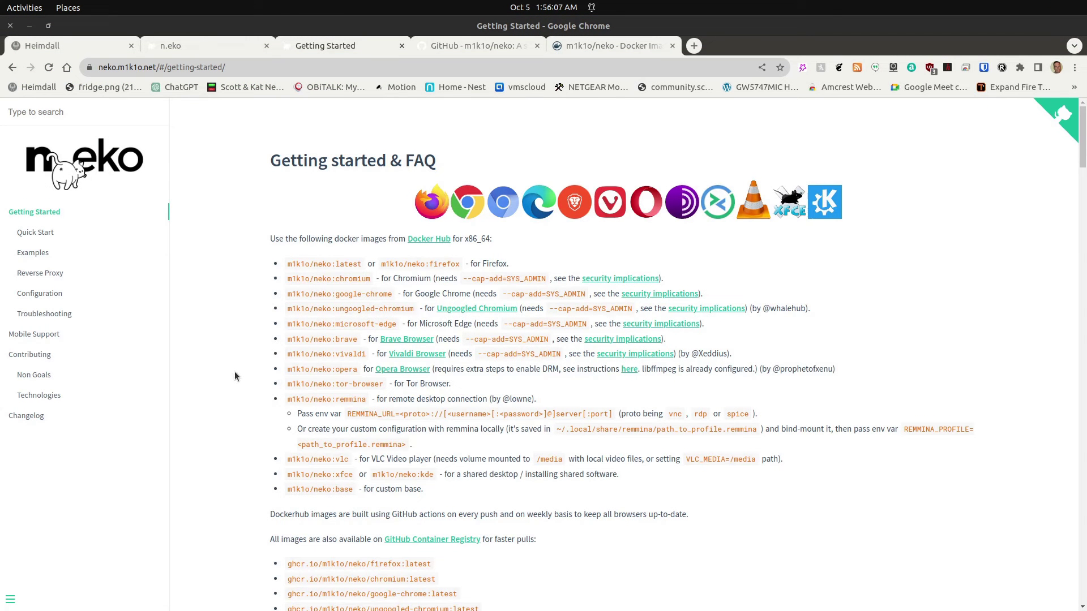
# On the Neko Getting Started page in Chrome, examine the m1k1o/neko:remmina image and its REMMINA_URL variable.
pyautogui.click(286, 406)
pyautogui.moveTo(351, 408); pyautogui.dragTo(362, 403)
pyautogui.click(369, 402)
pyautogui.doubleClick(369, 401)
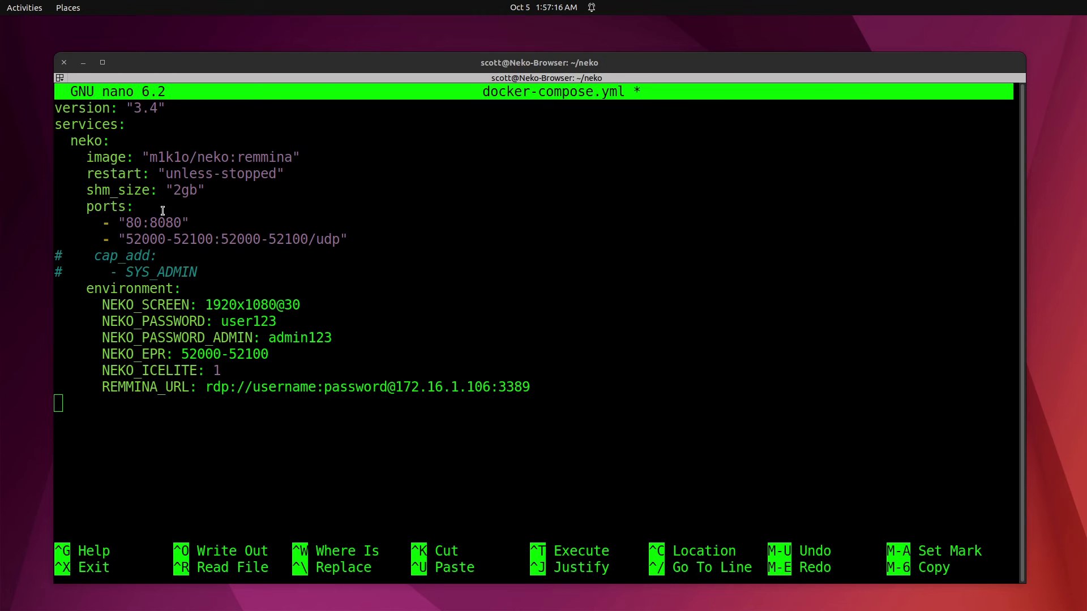
# In the terminal's docker-compose.yml, highlight the remmina image tag and the commented-out cap_add SYS_ADMIN lines.
pyautogui.click(142, 158)
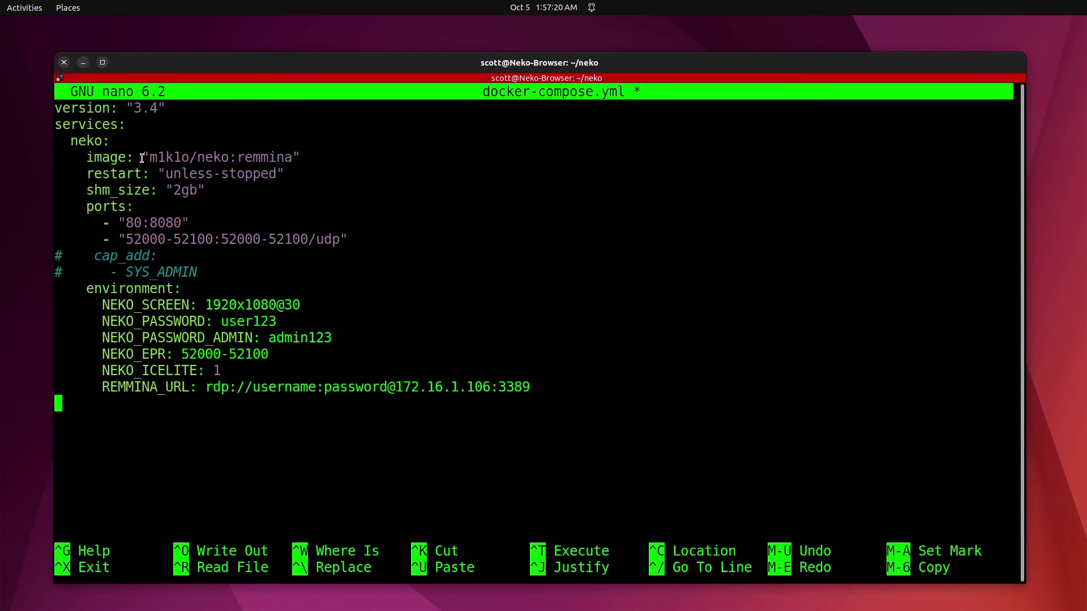
pyautogui.moveTo(238, 161); pyautogui.dragTo(289, 159)
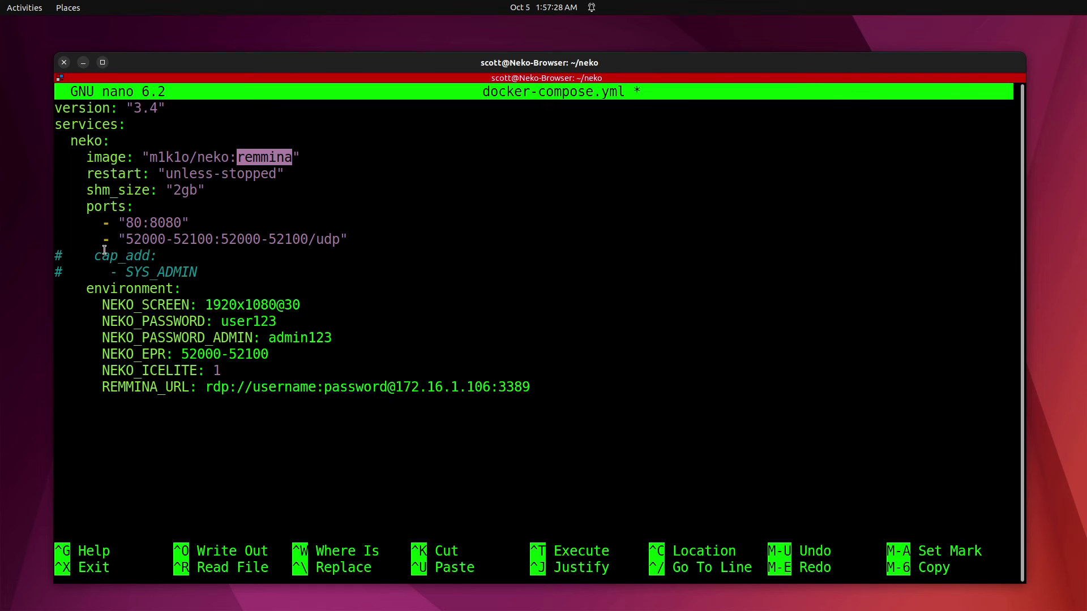
pyautogui.moveTo(57, 256); pyautogui.dragTo(207, 274)
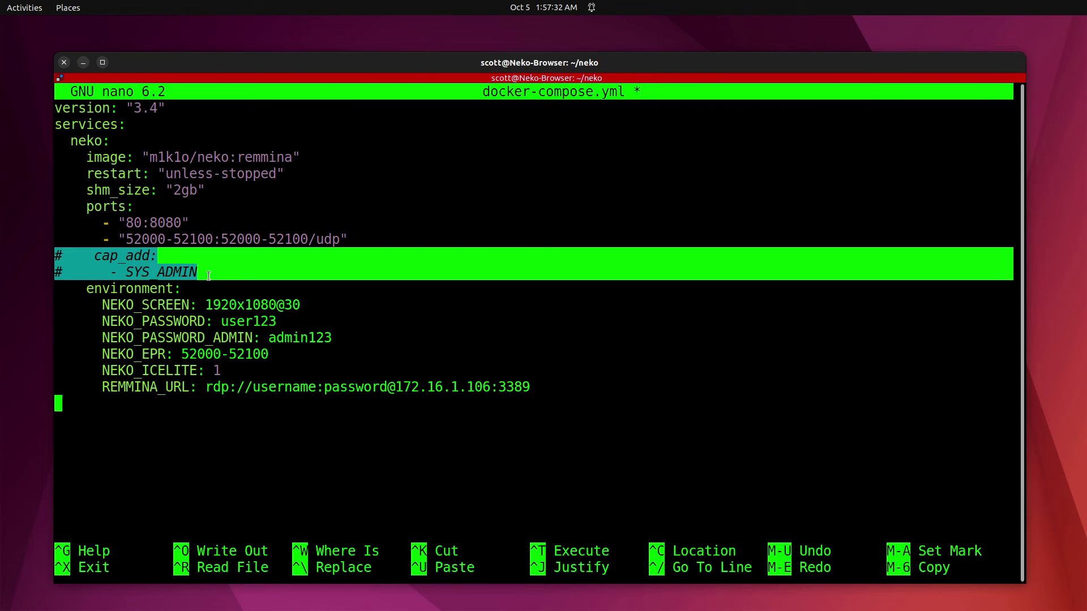
pyautogui.click(232, 394)
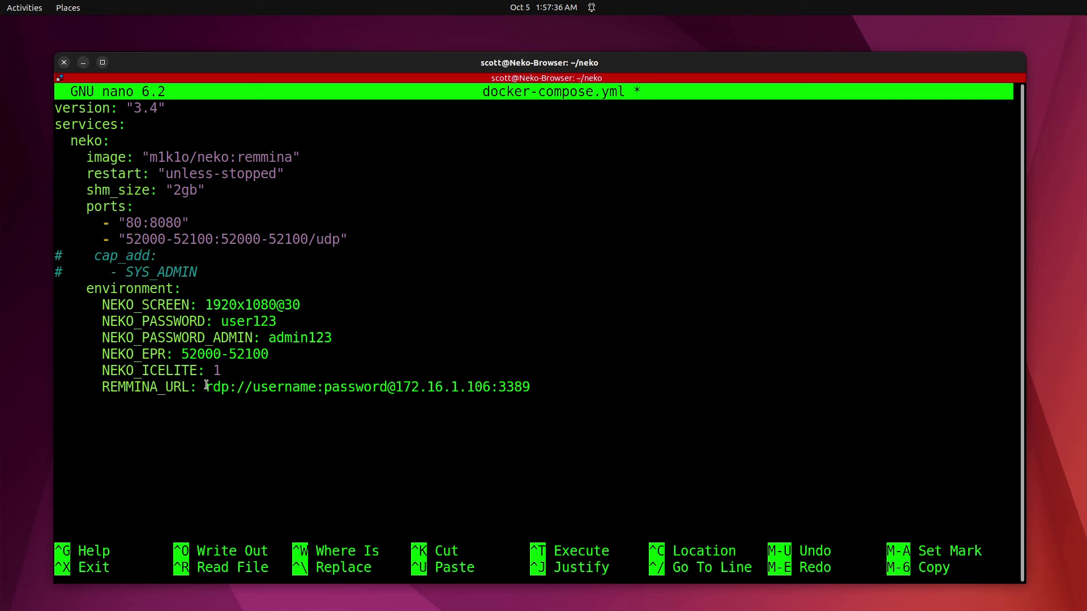
# Highlight the RDP protocol, username and port parts of the REMMINA_URL value.
pyautogui.moveTo(207, 388); pyautogui.dragTo(315, 388)
pyautogui.click(260, 405)
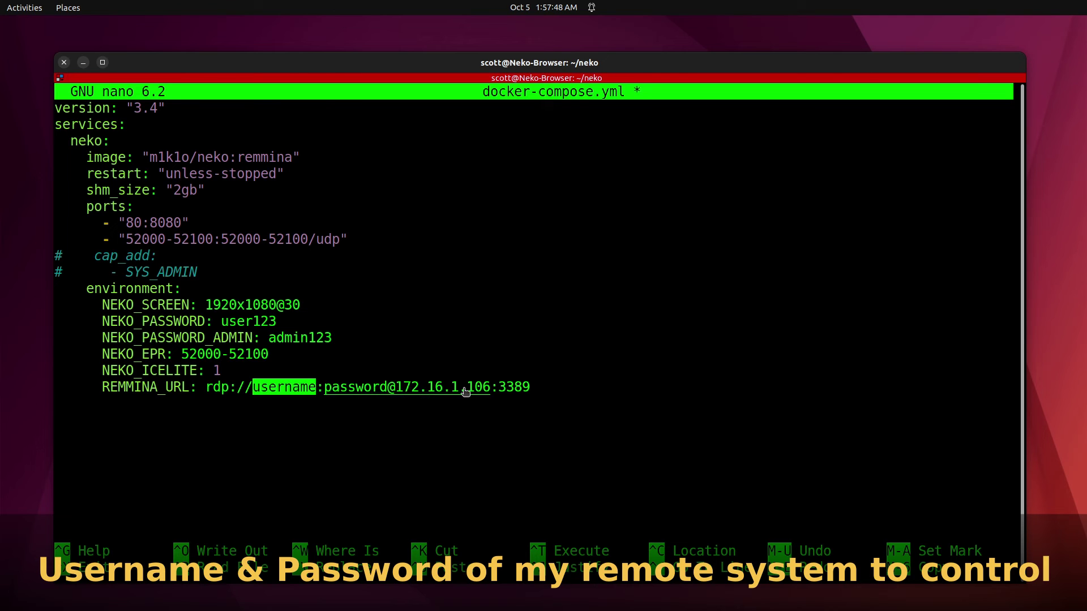
pyautogui.click(483, 409)
pyautogui.moveTo(501, 389); pyautogui.dragTo(531, 385)
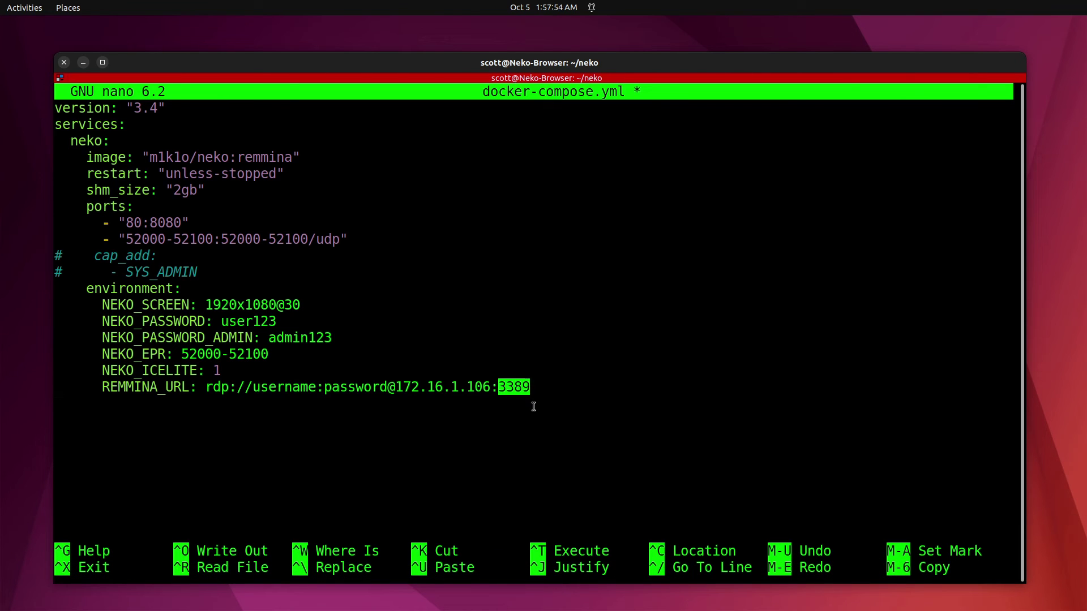
pyautogui.click(533, 407)
# Save the Remmina changes to docker-compose.yml and exit nano back to the shell.
pyautogui.hotkey('ctrl', 'x')
pyautogui.press('y')
pyautogui.press('Return')
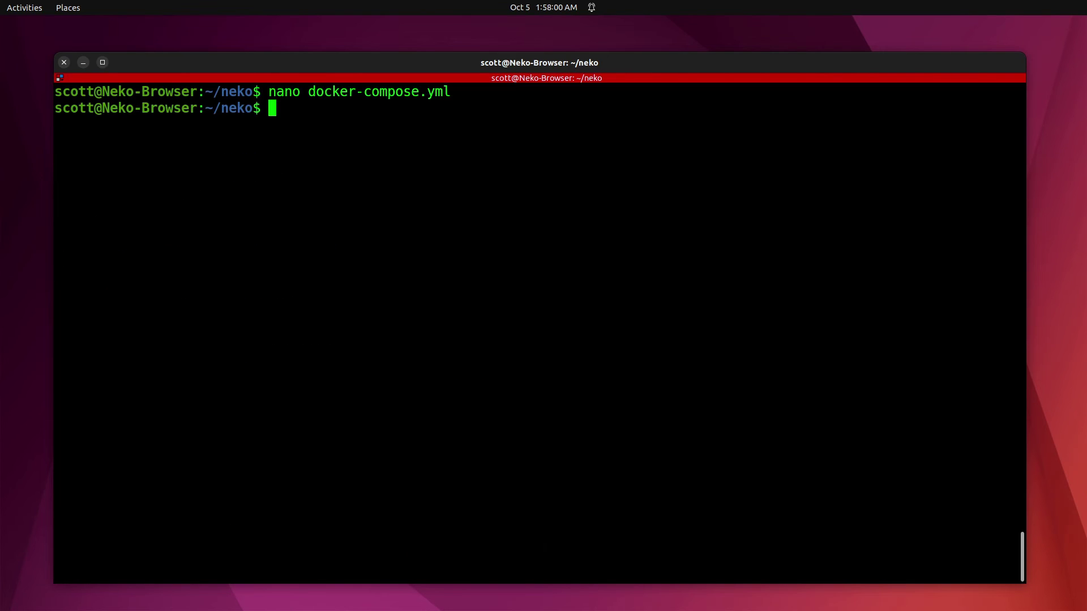
pyautogui.press('Return')
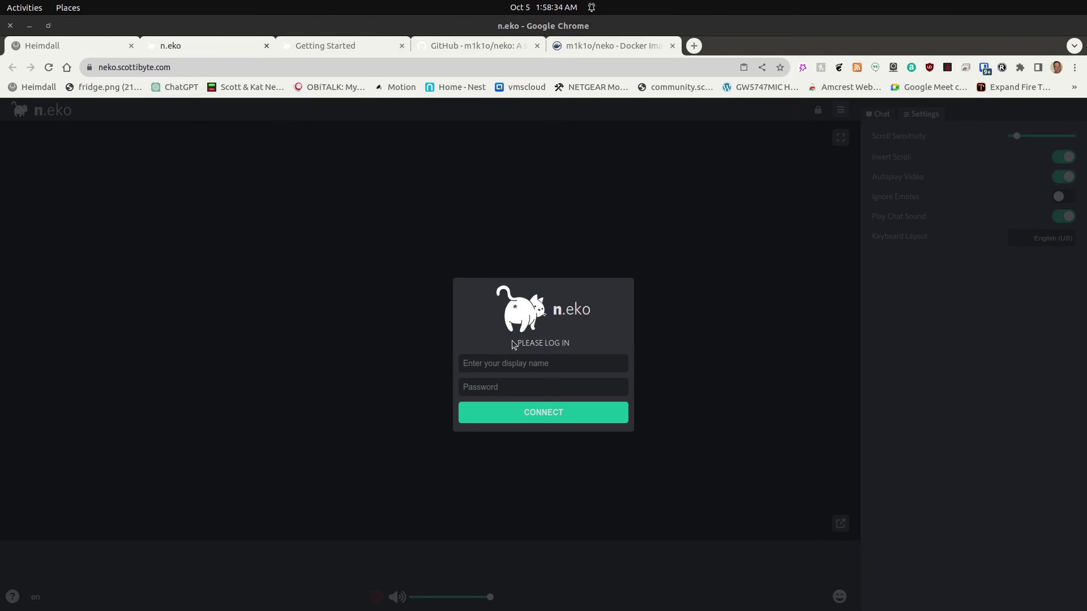
# Log in to Neko in Chrome with a display name and the password, and show the remote Windows desktop full screen.
pyautogui.click(513, 366)
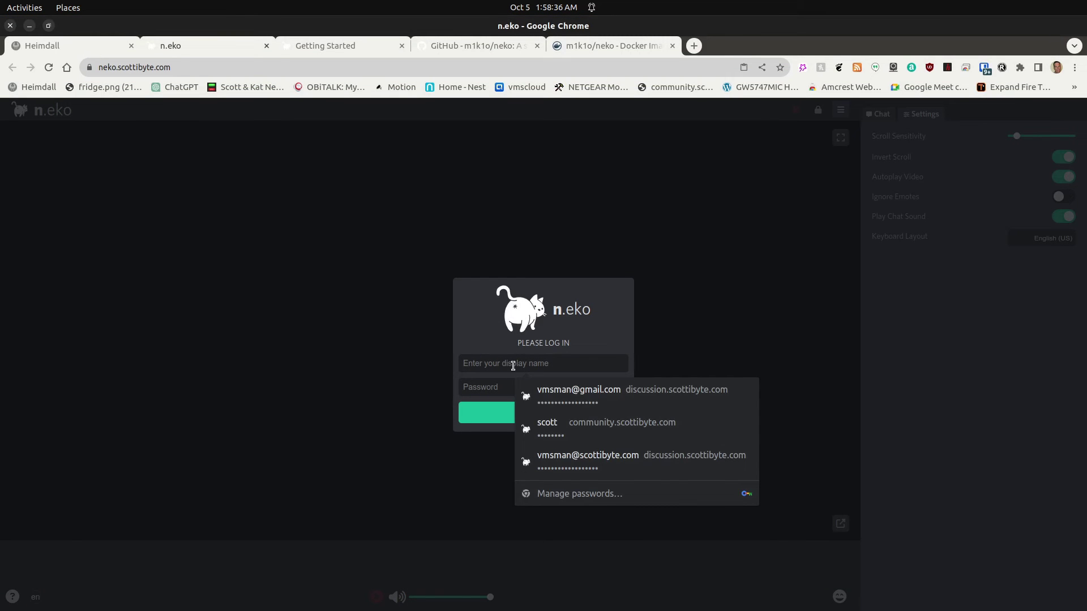
pyautogui.write('Scott')
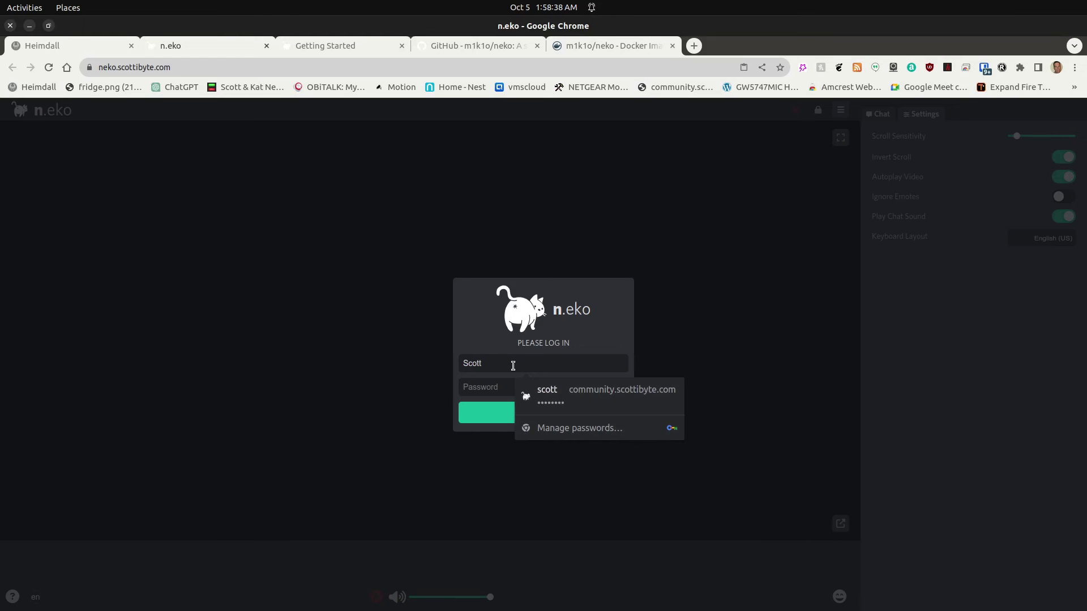
pyautogui.press('Tab')
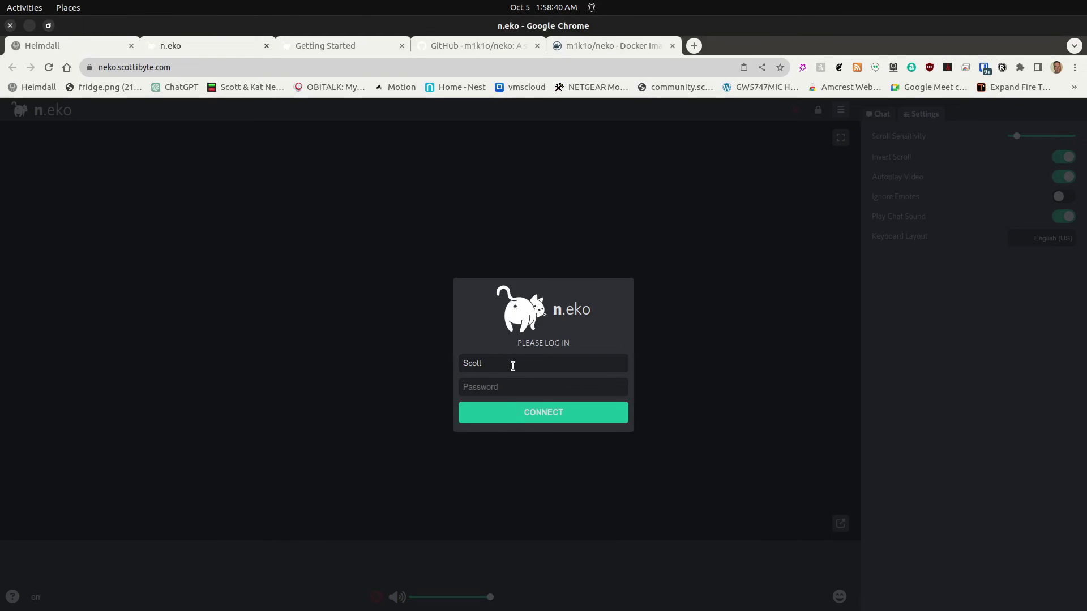
pyautogui.write('********')
pyautogui.click(554, 413)
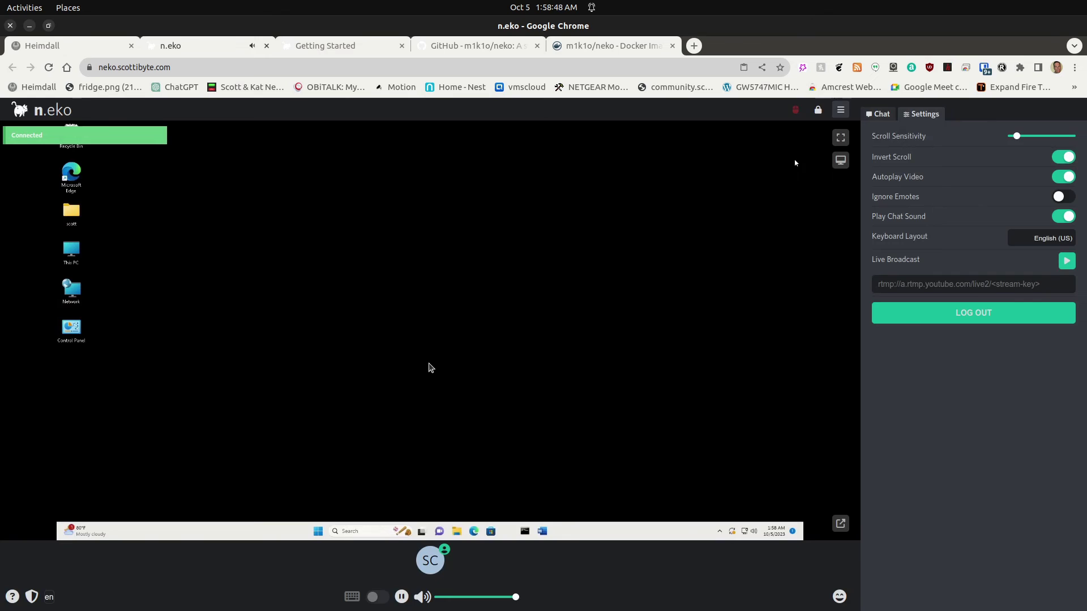
pyautogui.click(842, 139)
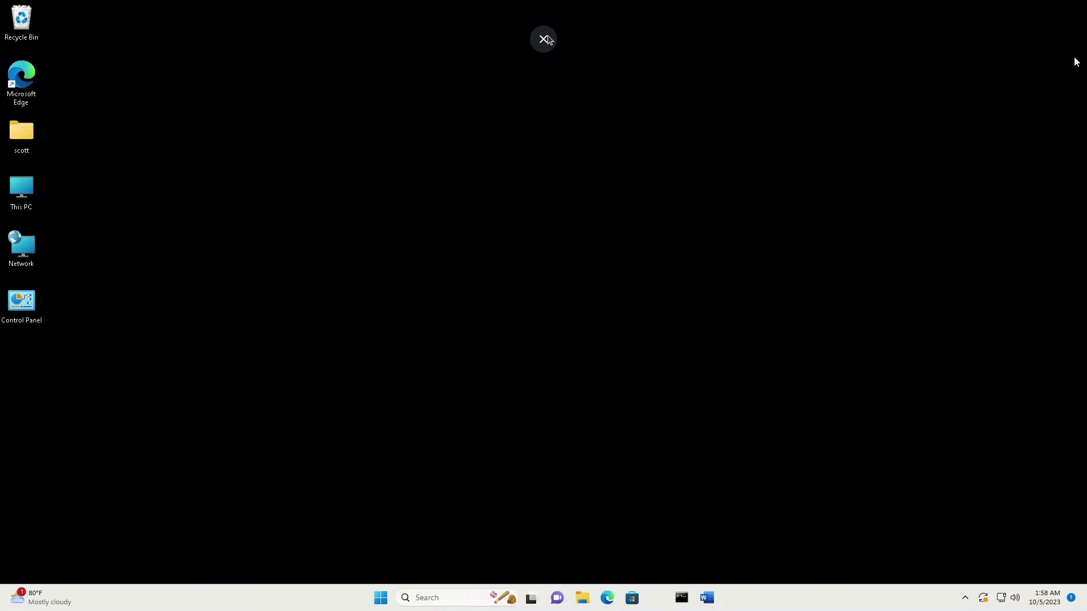
# Take control of the shared Windows desktop in Neko, then open and close its Start menu in full screen.
pyautogui.click(548, 37)
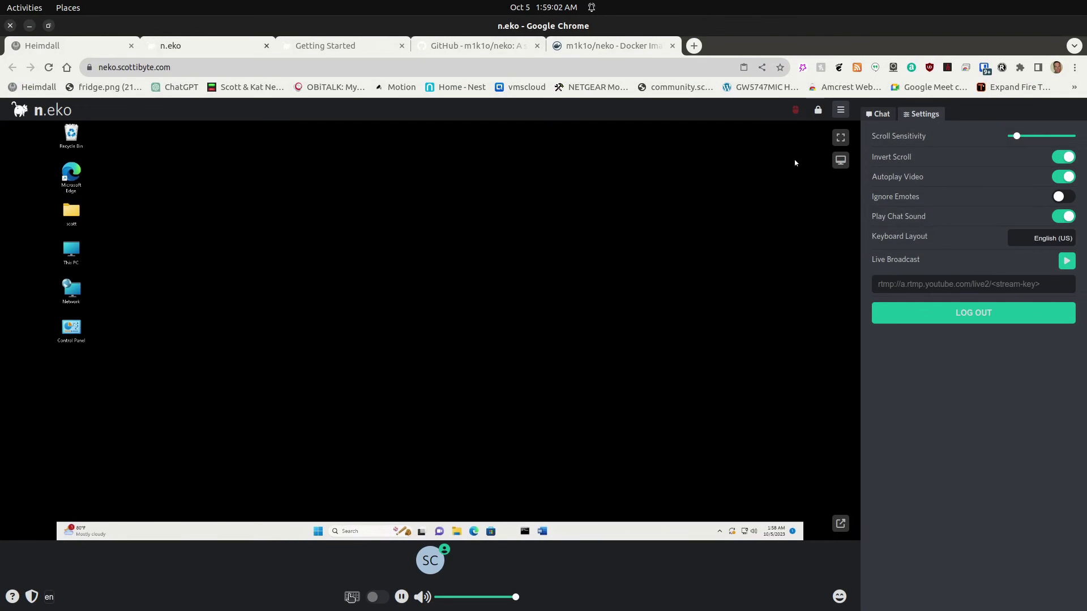
pyautogui.click(373, 597)
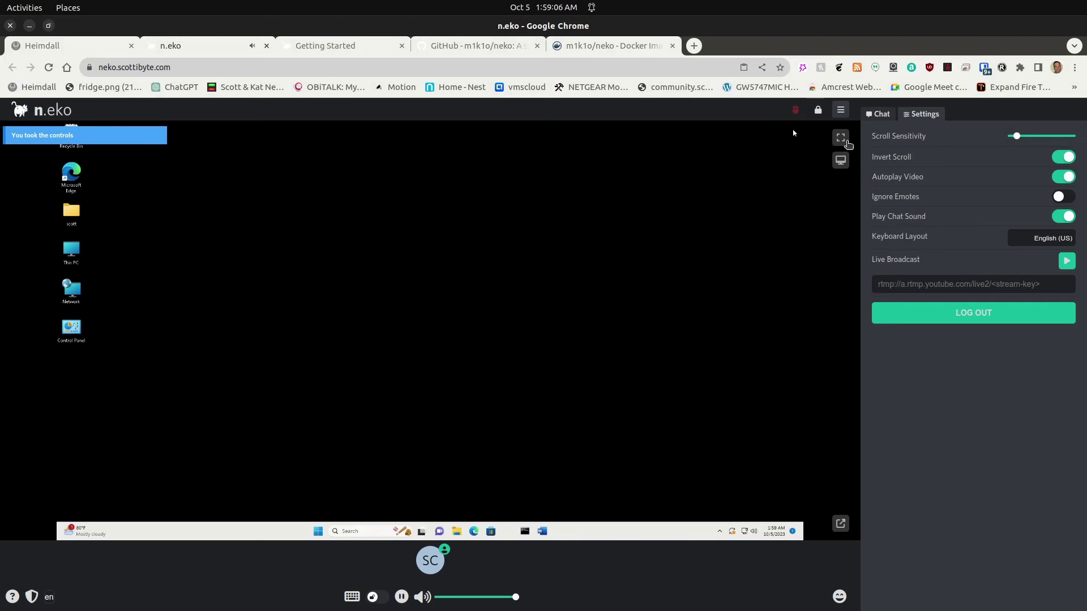
pyautogui.click(841, 138)
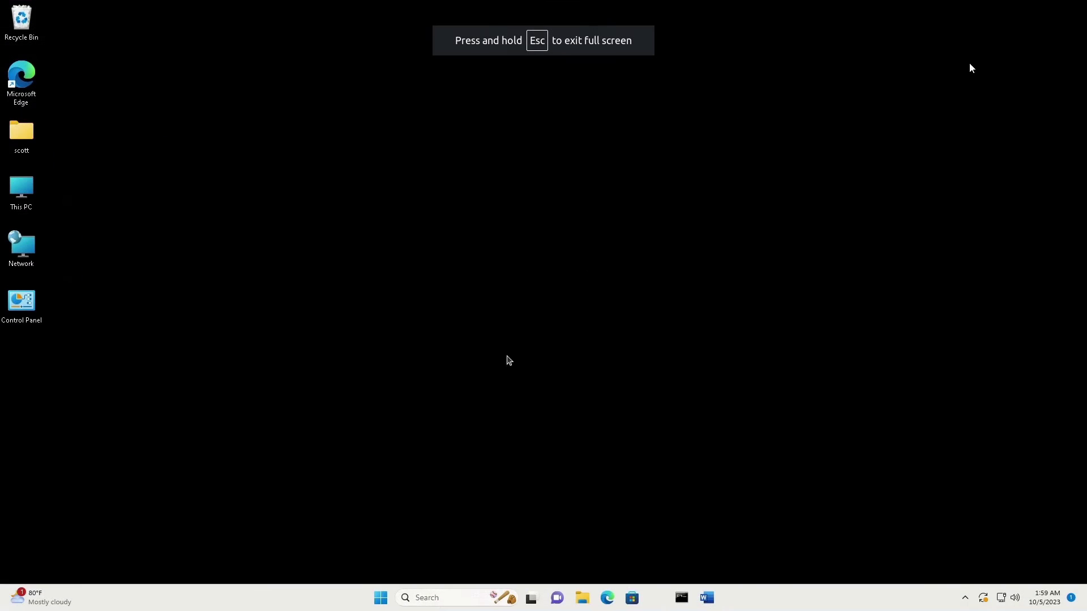
pyautogui.click(381, 599)
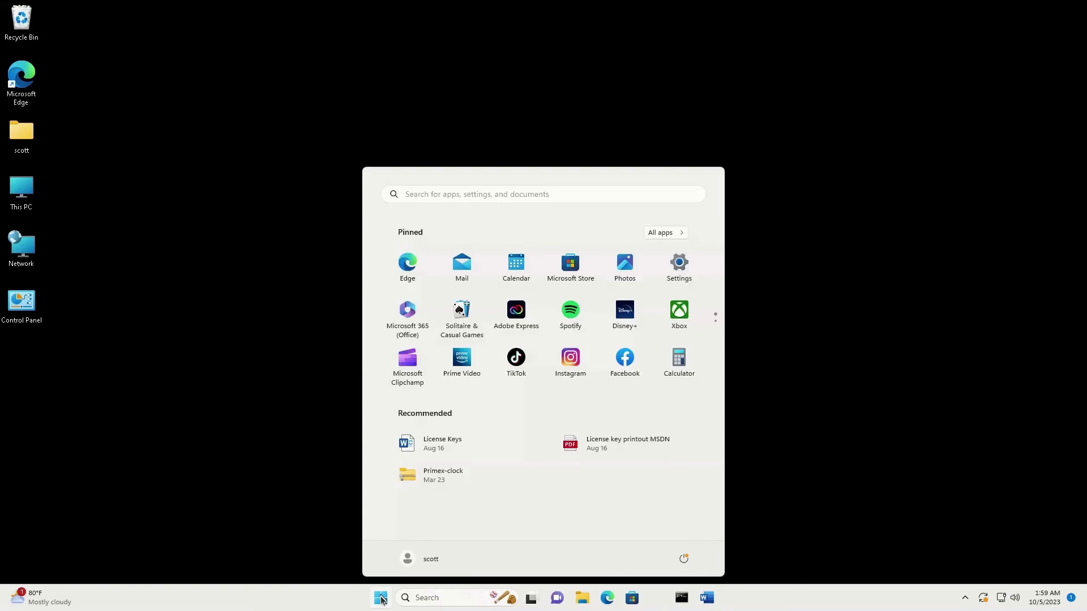
pyautogui.click(296, 459)
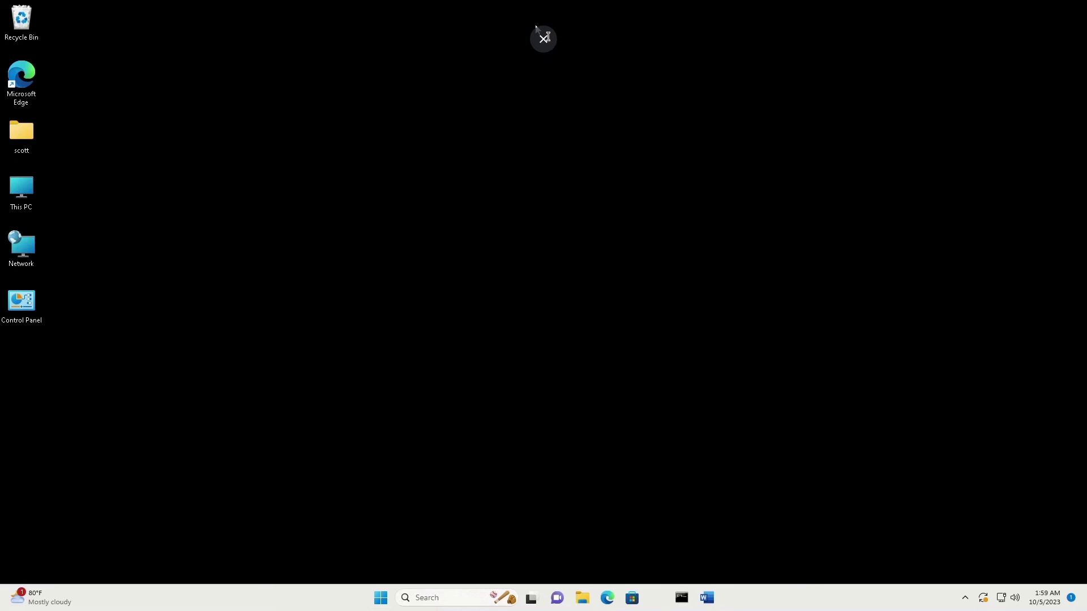
# Exit the full-screen view of the remote desktop and show the Neko chat.
pyautogui.click(544, 39)
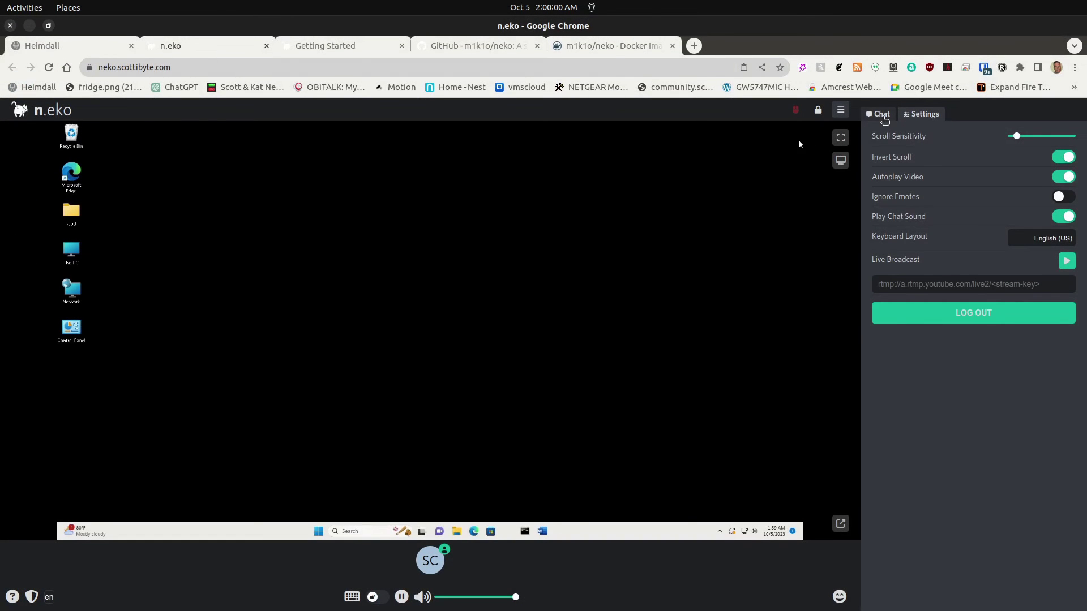
pyautogui.click(883, 116)
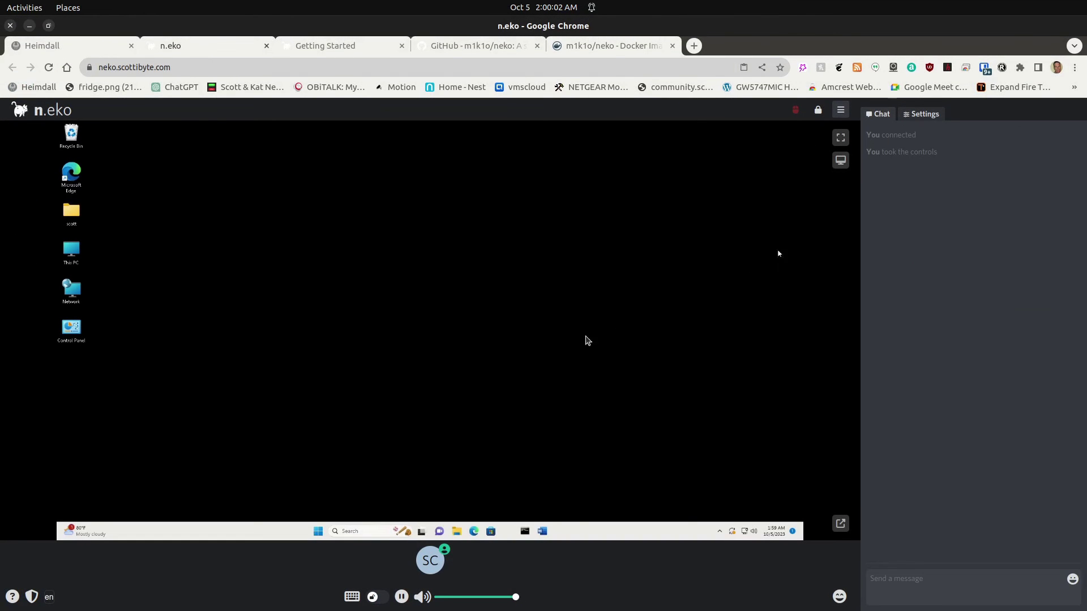